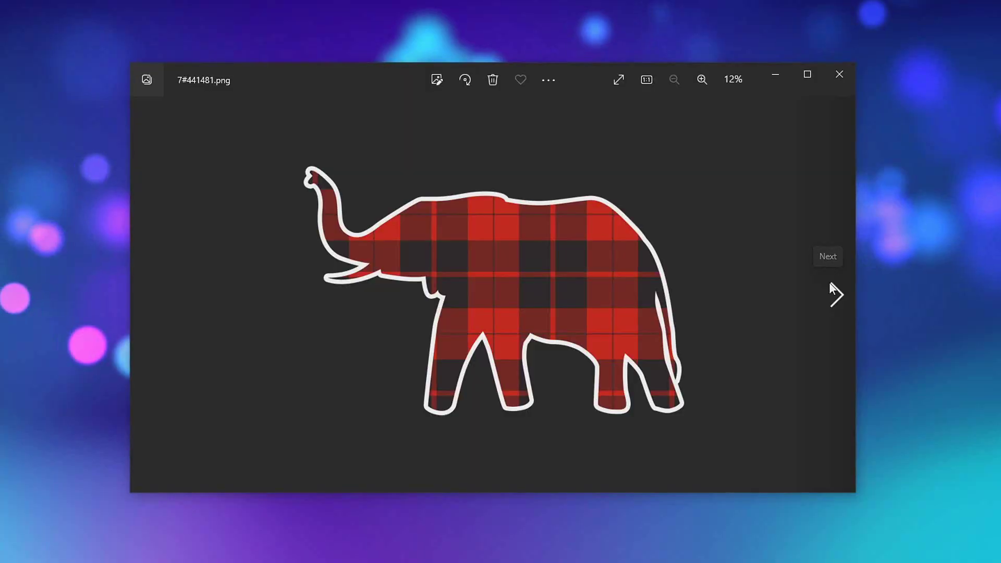
# Page from the plaid elephant to the next white-outlined animal images in Photos
pyautogui.click(831, 284)
pyautogui.click(832, 283)
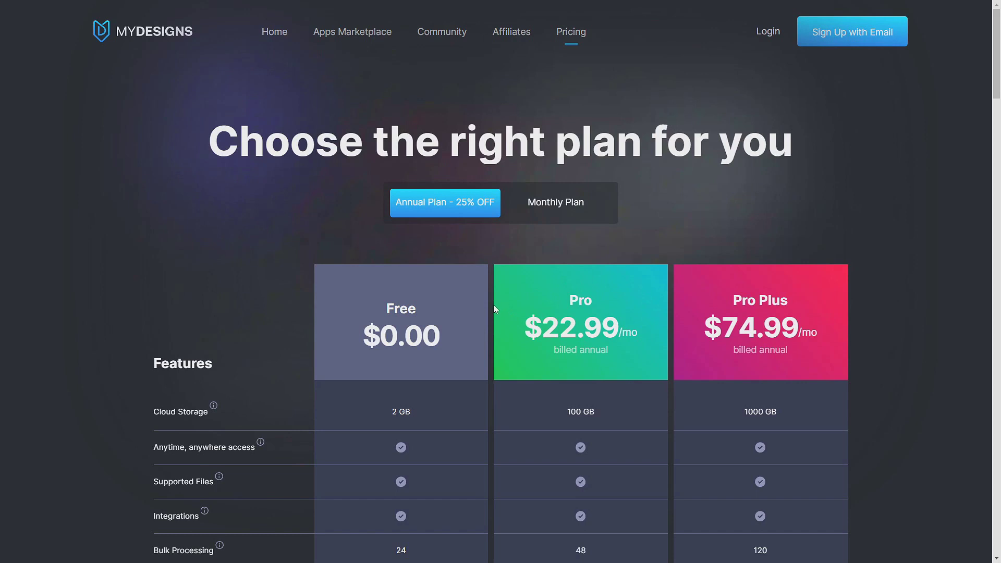
# Scroll through the MyDesigns pricing table comparing the Free, Pro and Pro Plus plans
pyautogui.scroll(-2, 491, 307)
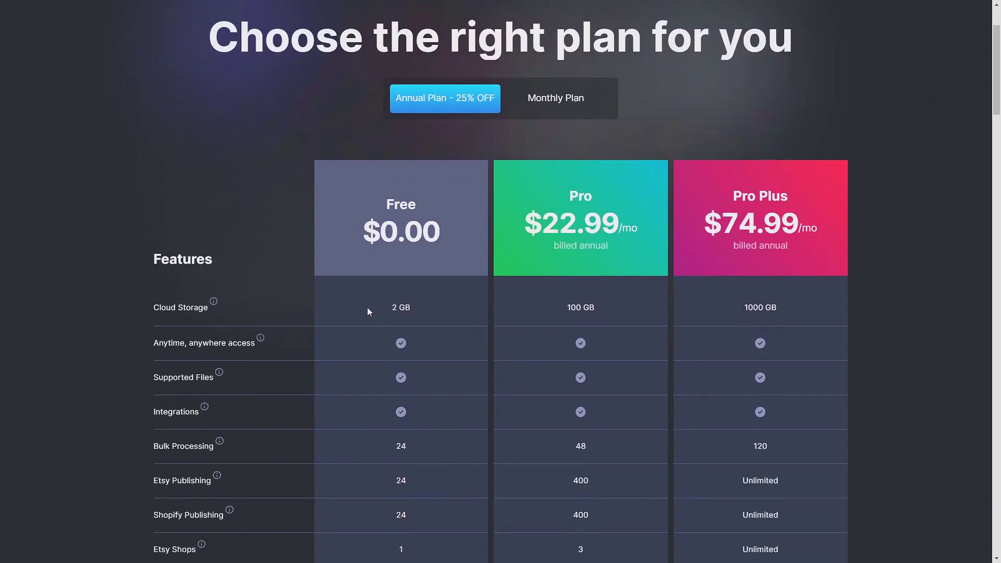
pyautogui.scroll(1, 430, 304)
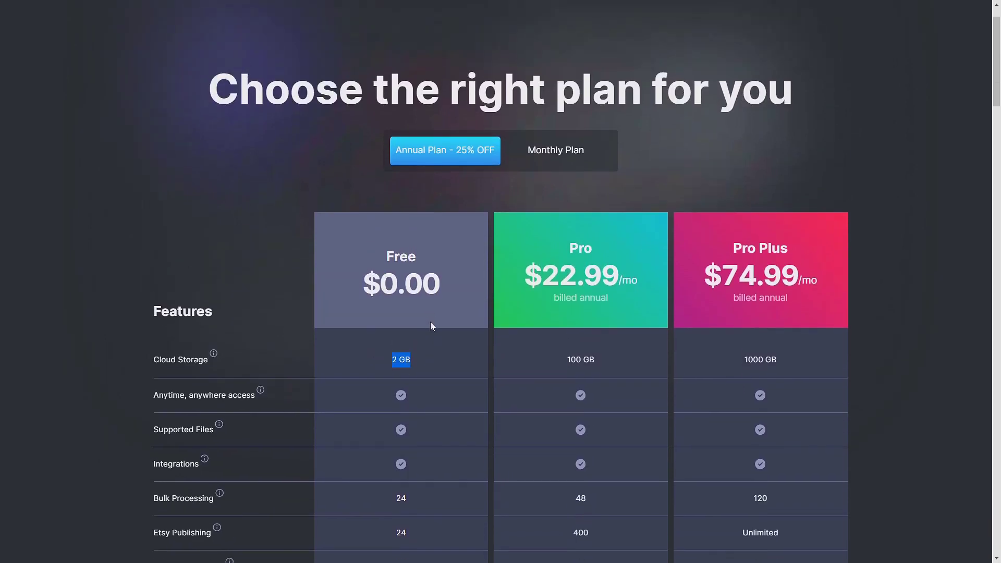
pyautogui.click(453, 348)
pyautogui.scroll(-7, 421, 362)
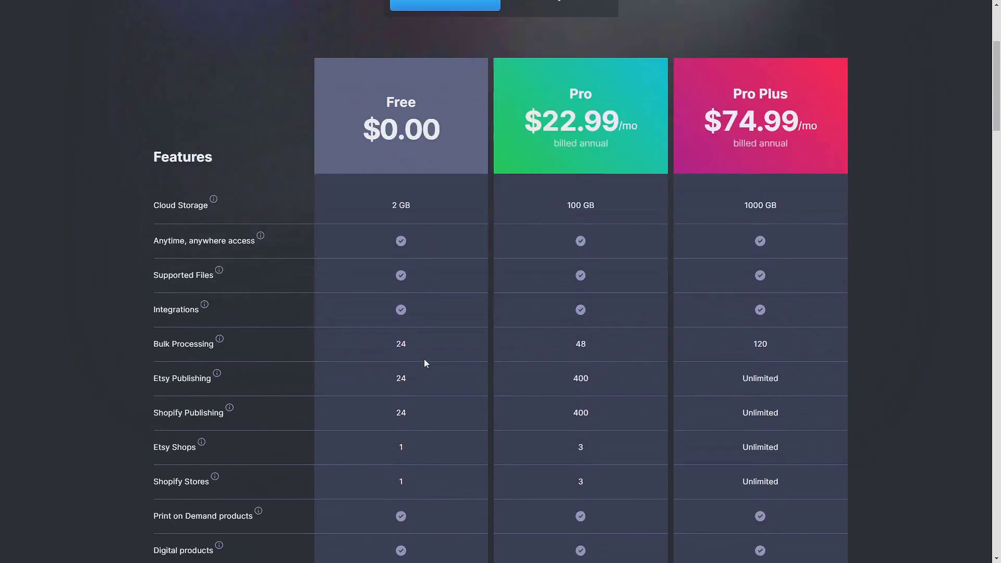
pyautogui.scroll(8, 425, 364)
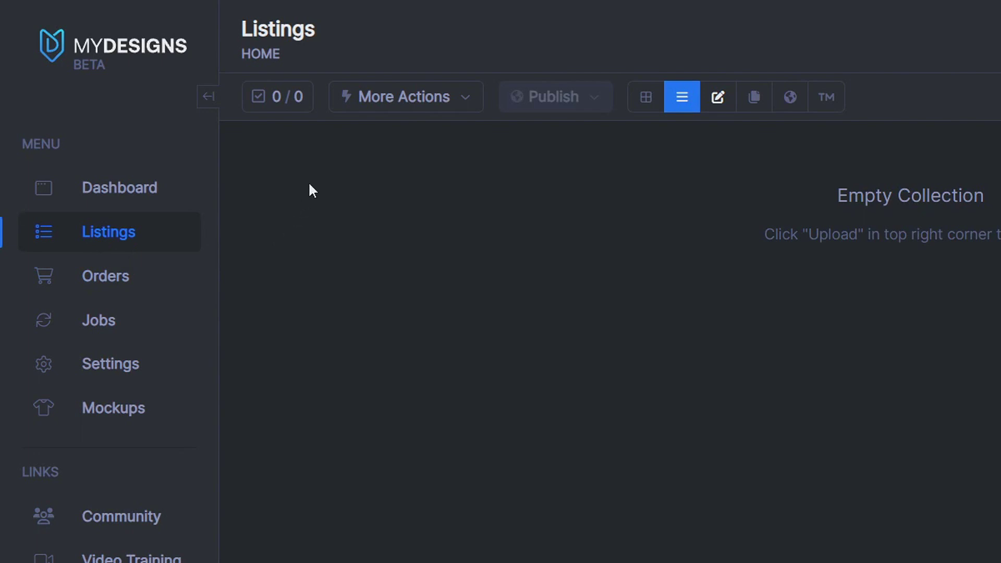
# Add a collection named 'Plaid Pattern' nested under Home and open its empty folder
pyautogui.click(267, 61)
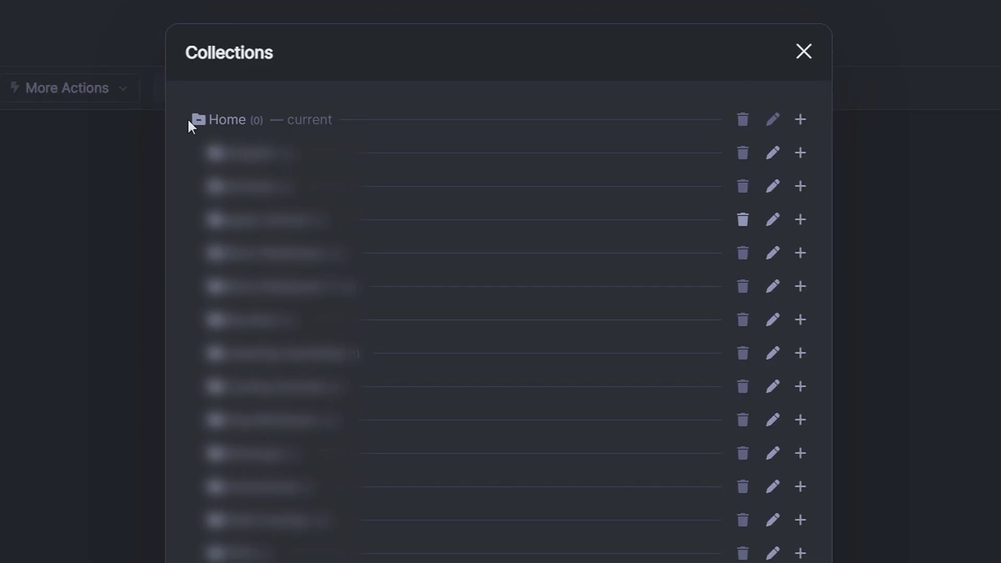
pyautogui.click(801, 121)
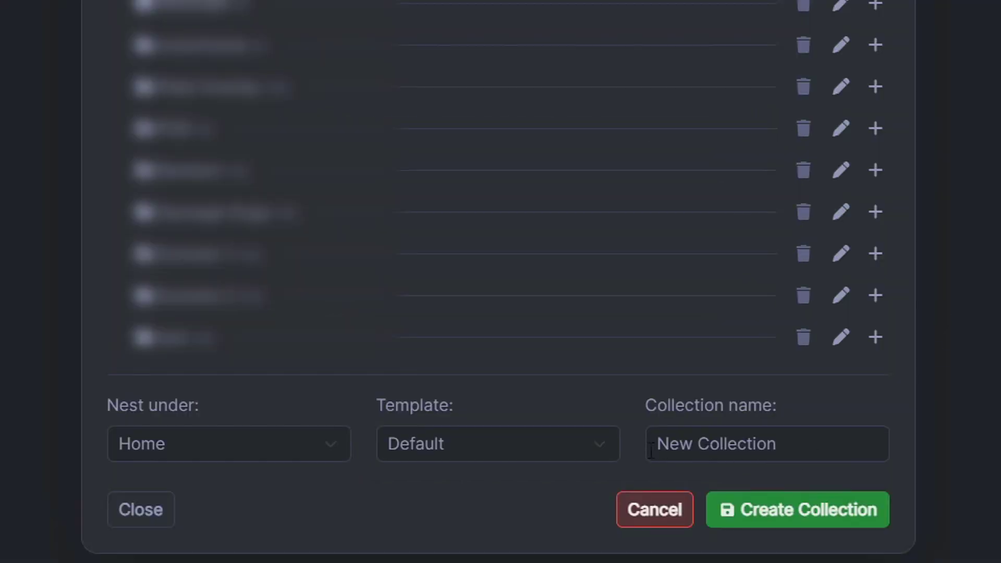
pyautogui.moveTo(651, 451); pyautogui.dragTo(807, 440)
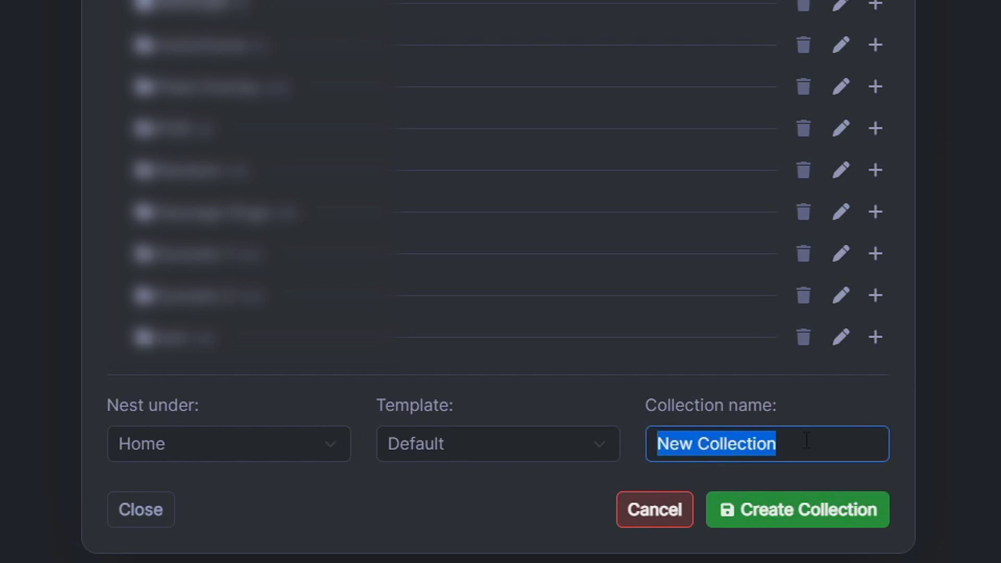
pyautogui.write('Plaid Pattern')
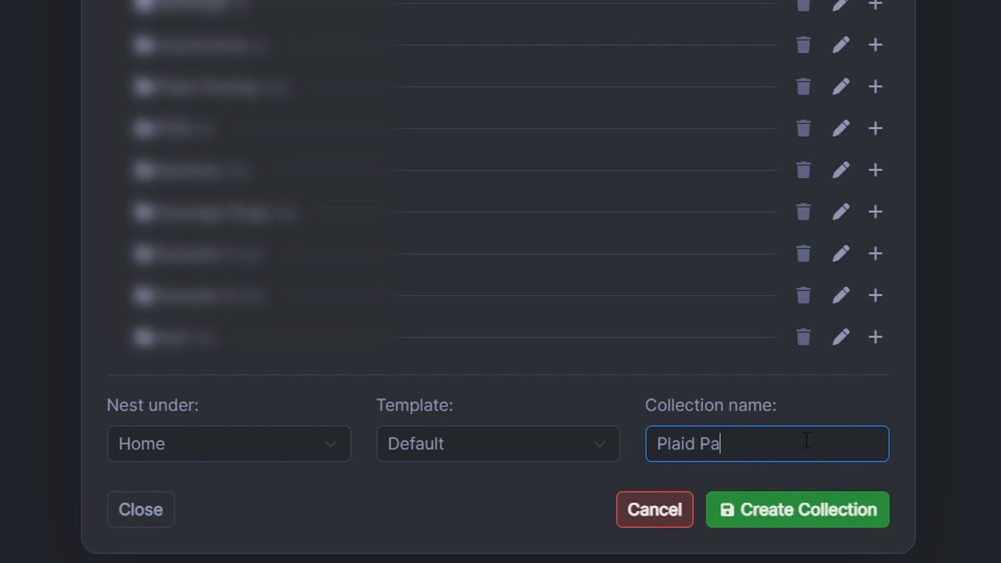
pyautogui.click(811, 519)
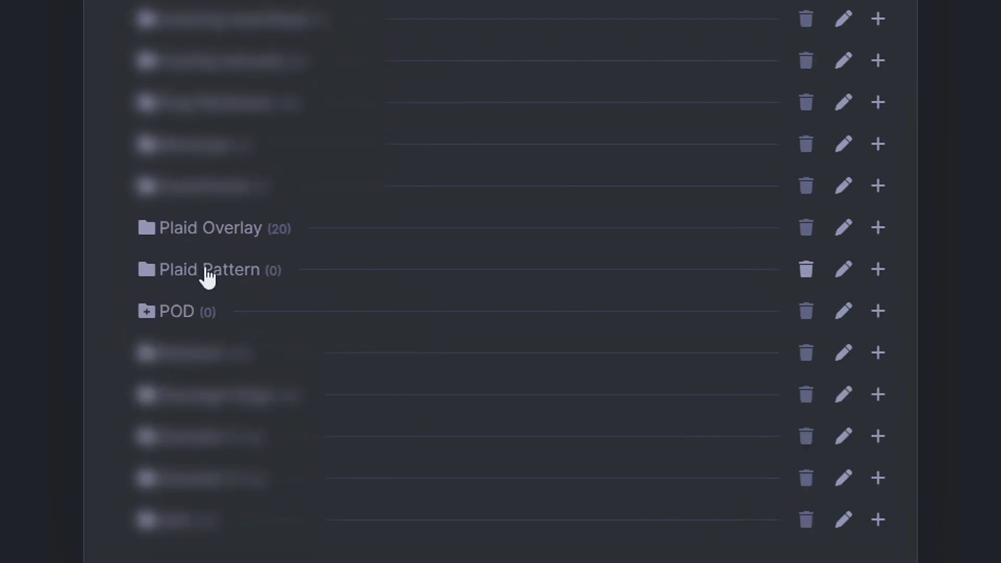
pyautogui.click(185, 276)
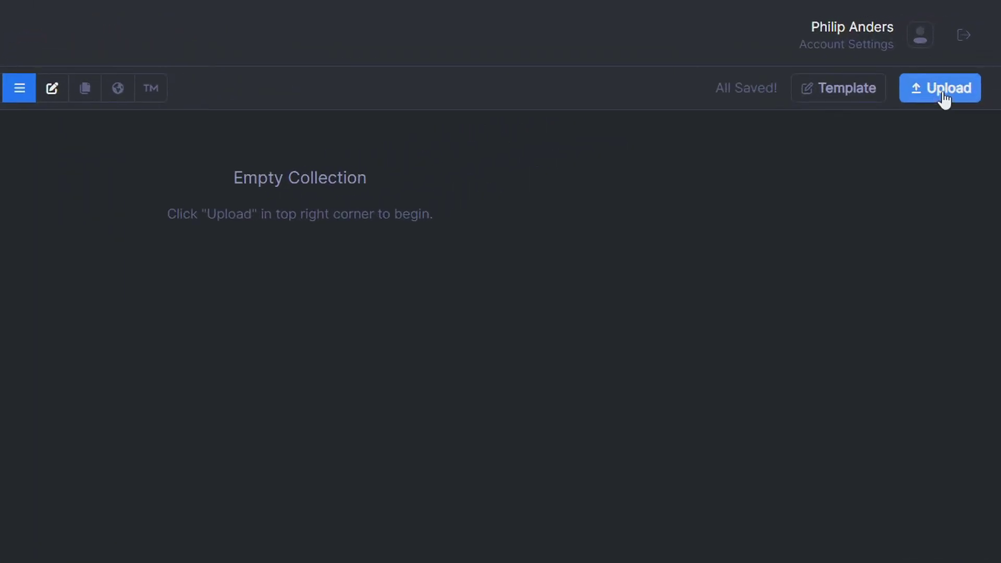
# Drop the 20 animal silhouette PNGs into the upload panel and upload them all
pyautogui.click(943, 95)
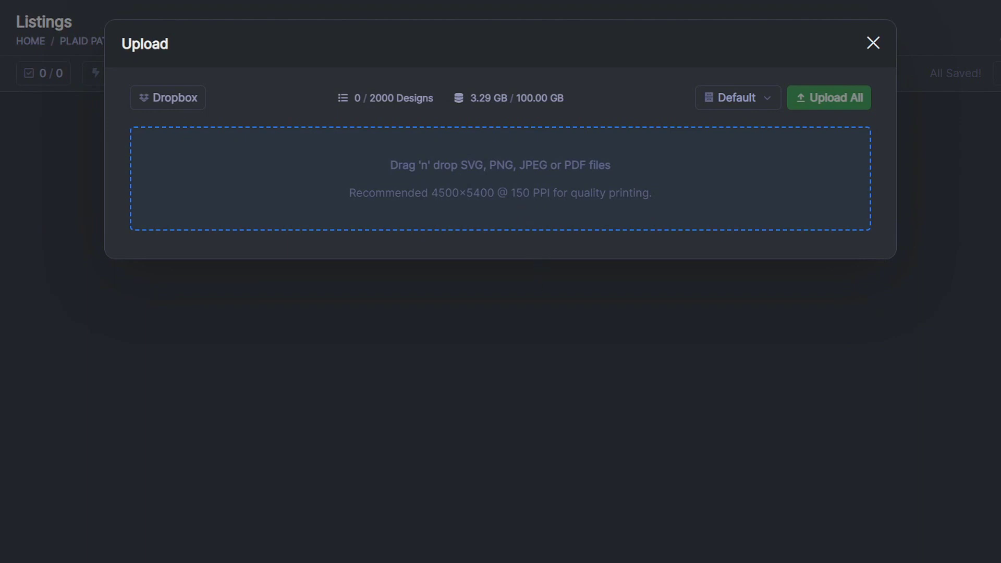
pyautogui.moveTo(334, 561); pyautogui.dragTo(467, 180)
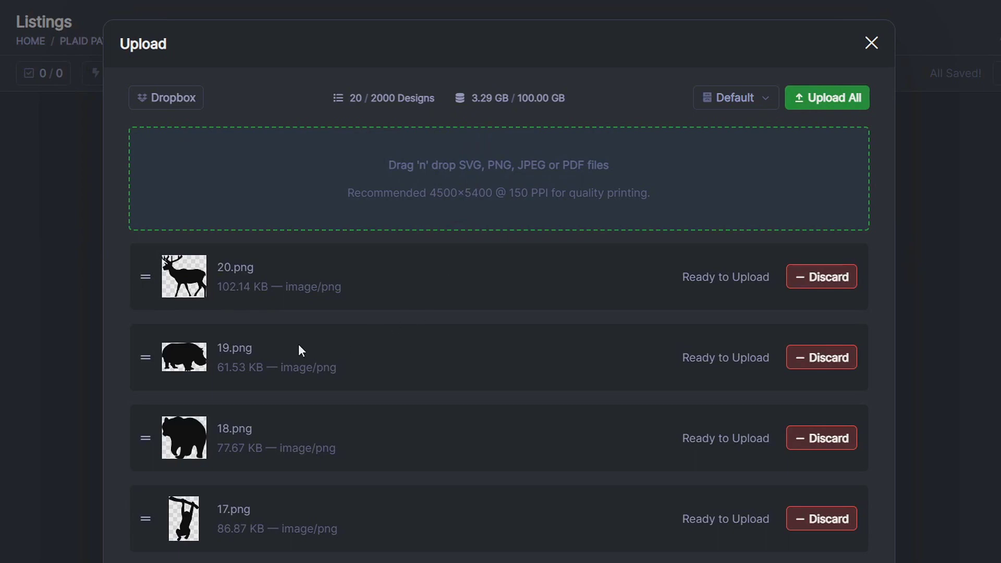
pyautogui.scroll(-1, 299, 346)
pyautogui.scroll(-6, 271, 351)
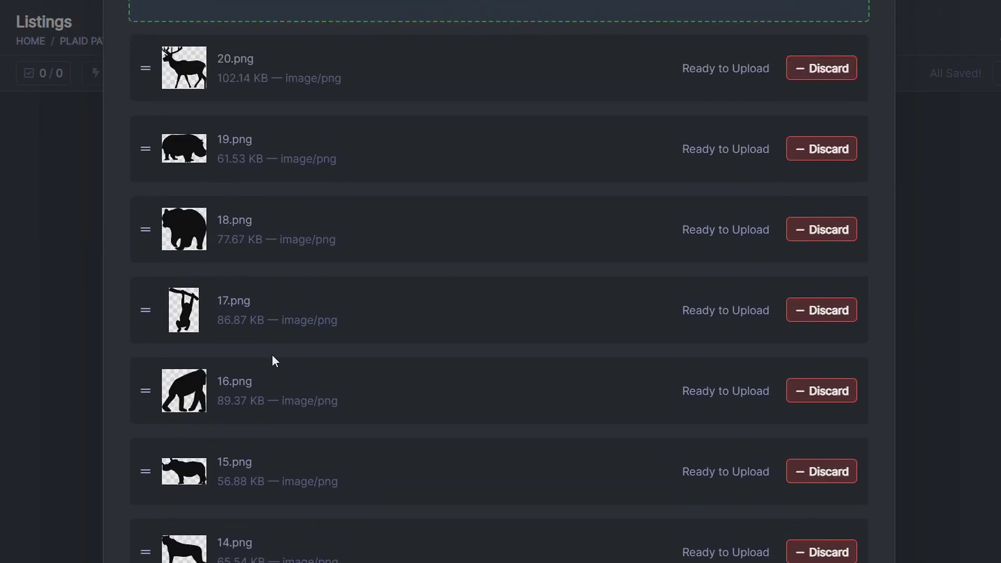
pyautogui.scroll(7, 313, 386)
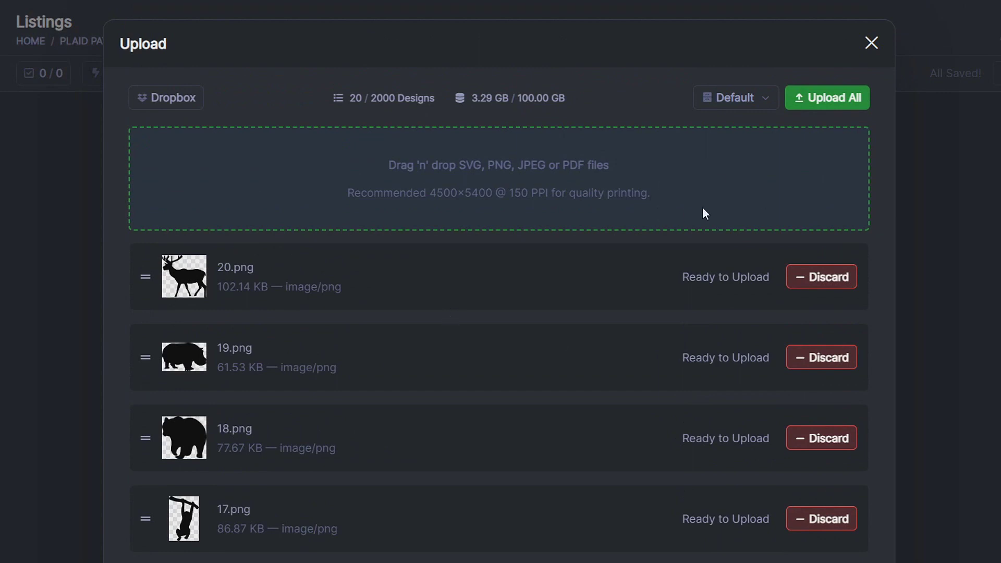
pyautogui.click(836, 103)
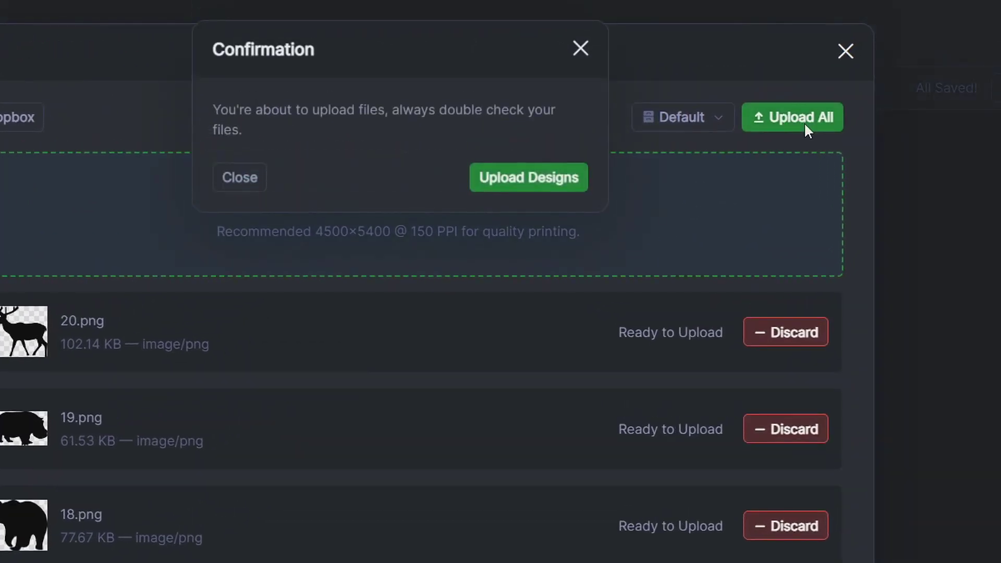
pyautogui.click(496, 184)
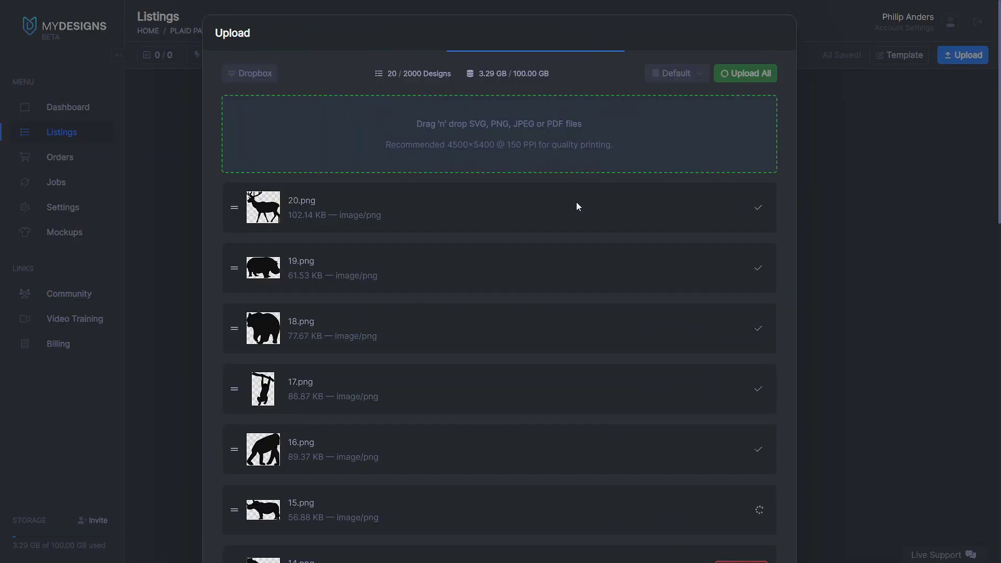
pyautogui.scroll(-15, 615, 365)
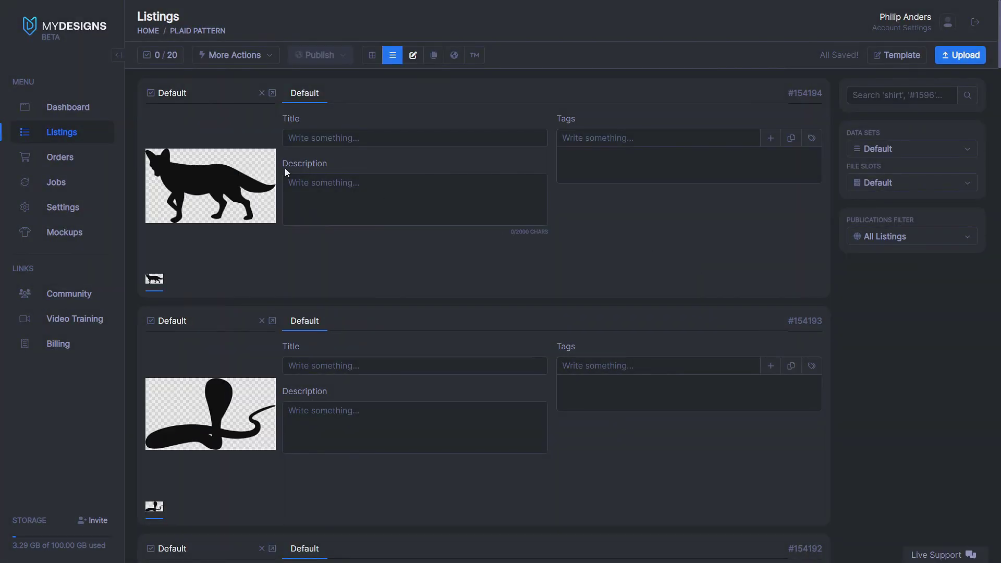
# Select all 20 listings and open Image Utility's Pattern Overlay from More Actions
pyautogui.scroll(-6, 301, 188)
pyautogui.scroll(6, 292, 307)
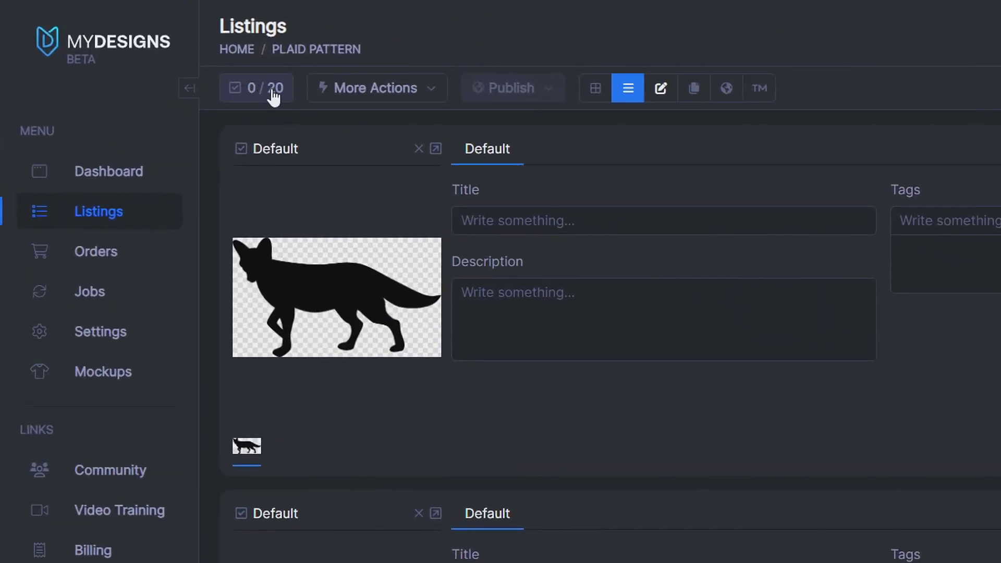
pyautogui.click(272, 89)
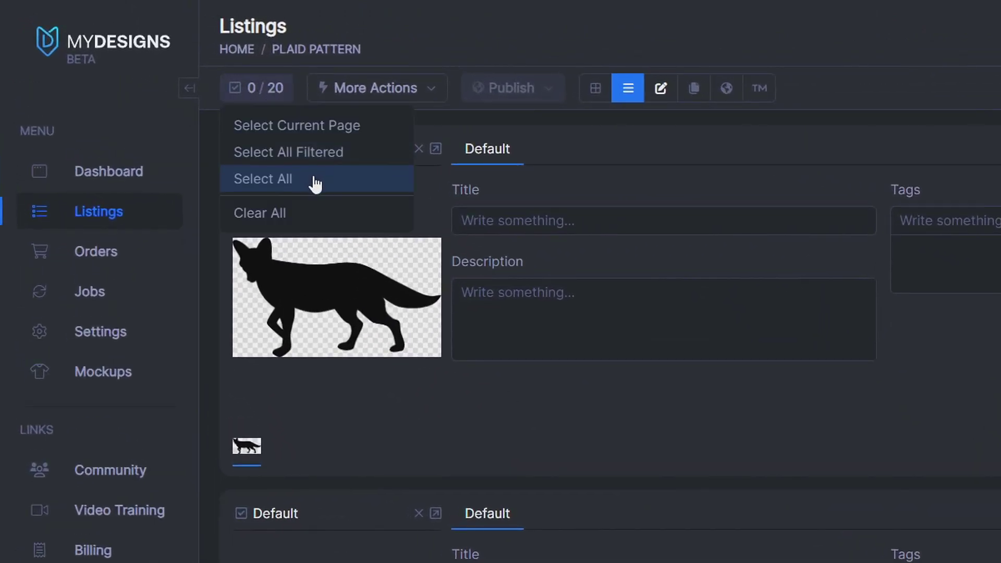
pyautogui.click(313, 180)
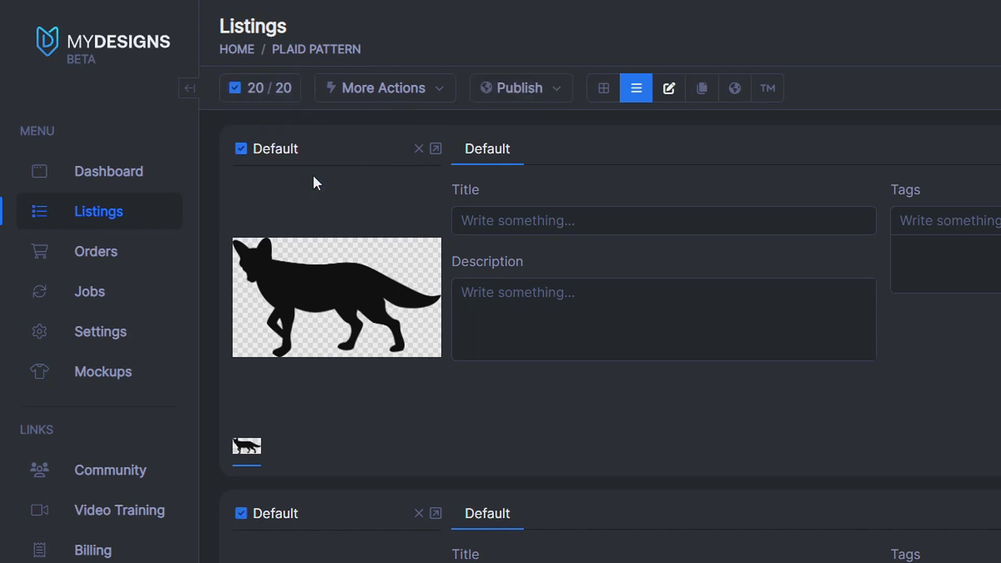
pyautogui.click(391, 92)
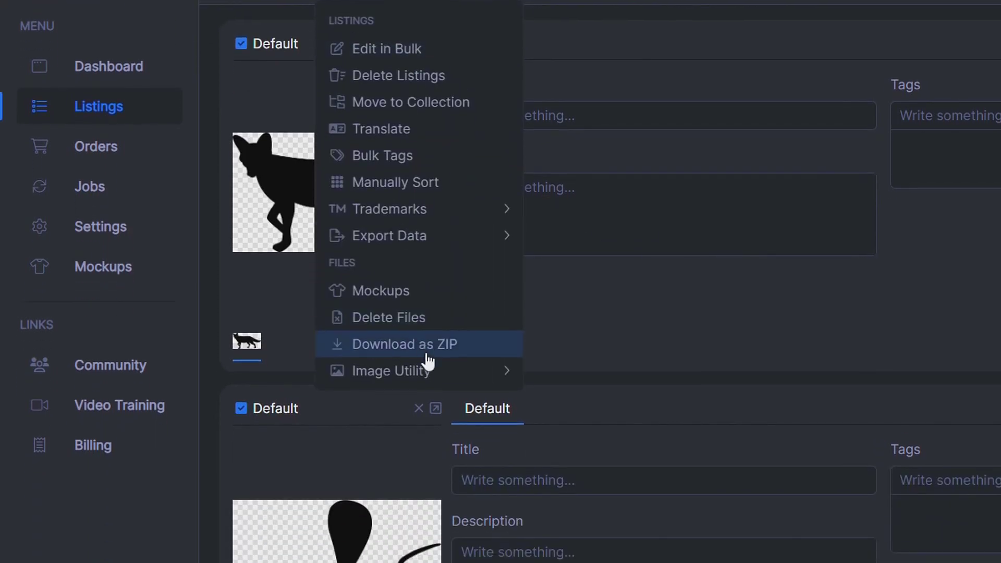
pyautogui.moveTo(425, 481)
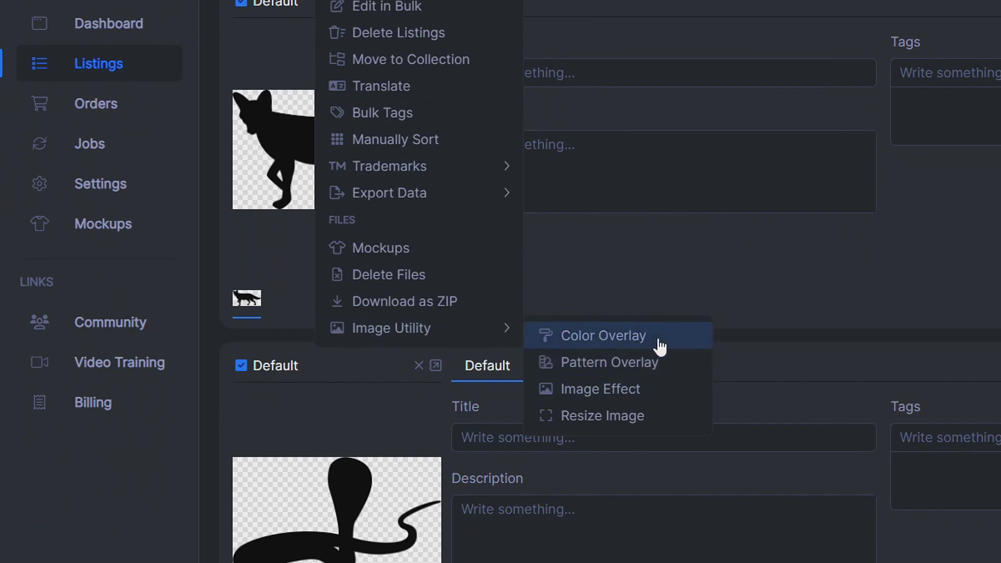
pyautogui.click(666, 365)
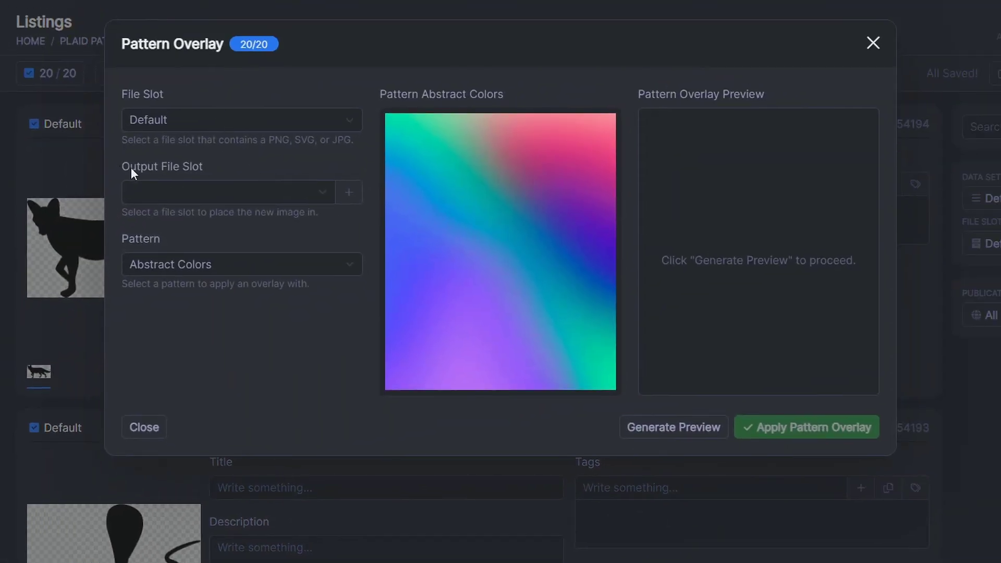
# Create a new output file slot named 'Plaid' for the overlay
pyautogui.click(349, 192)
pyautogui.tripleClick(279, 204)
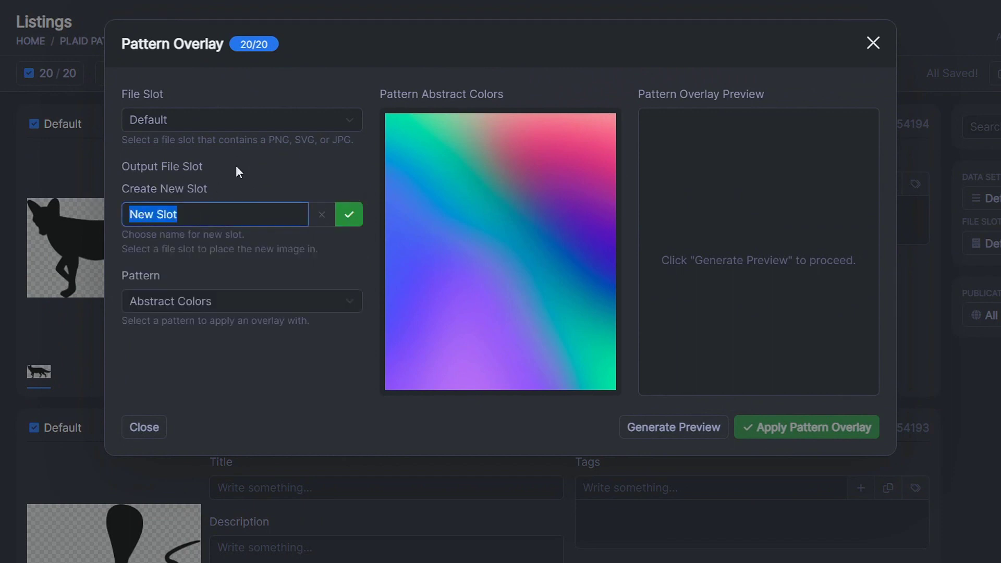
pyautogui.write('Plaid')
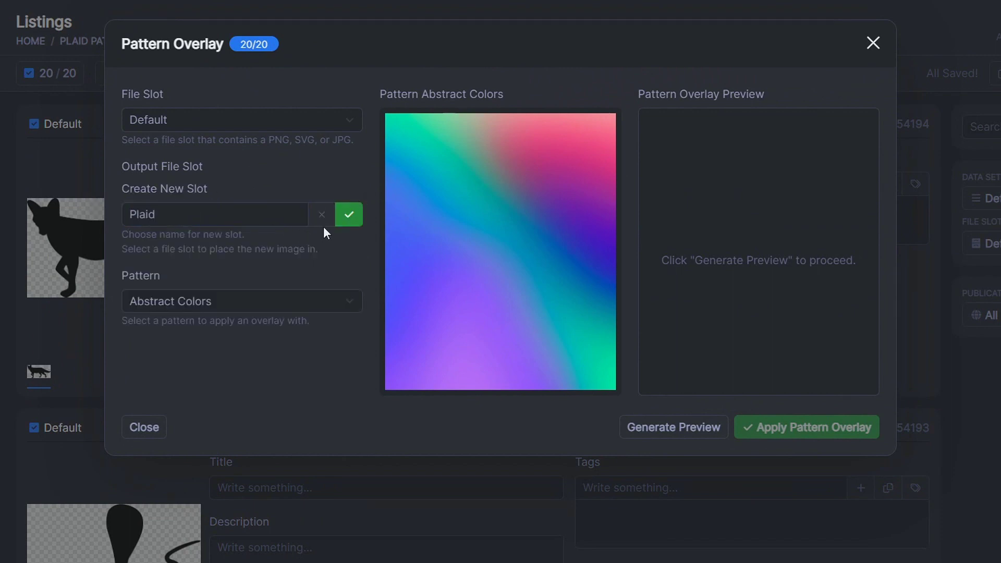
pyautogui.click(353, 218)
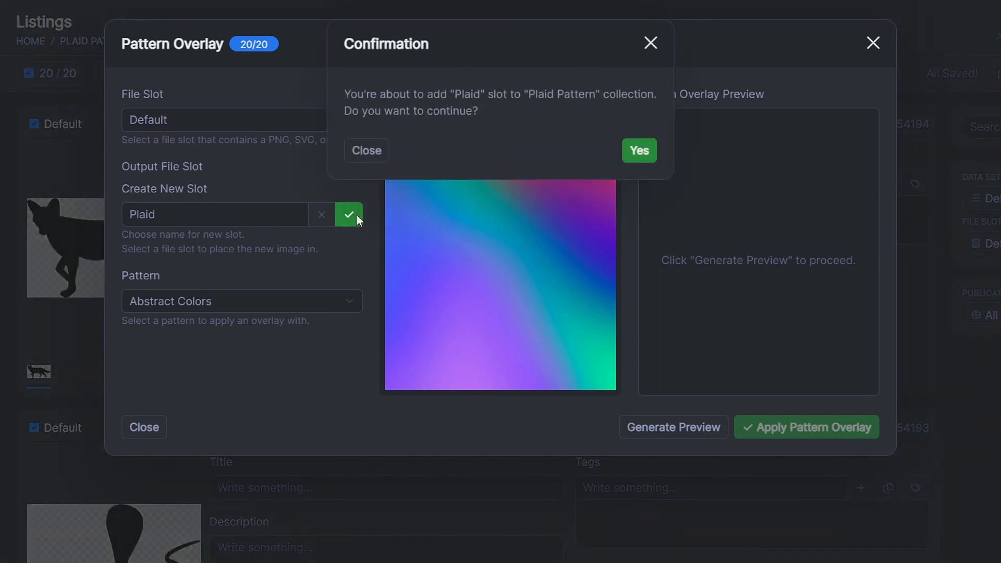
pyautogui.click(638, 150)
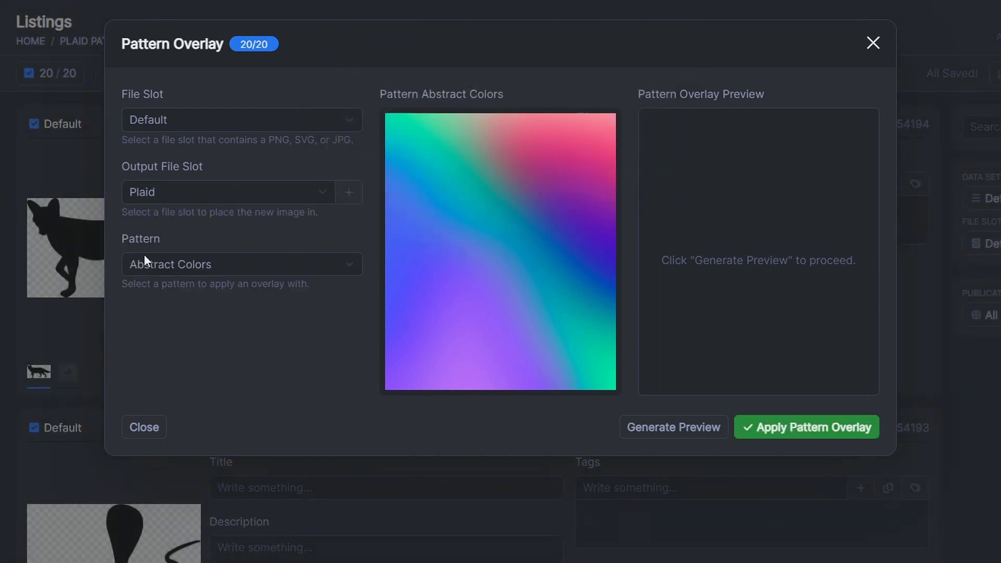
# Pick the Christmas pattern after comparing others, and generate a preview
pyautogui.click(211, 261)
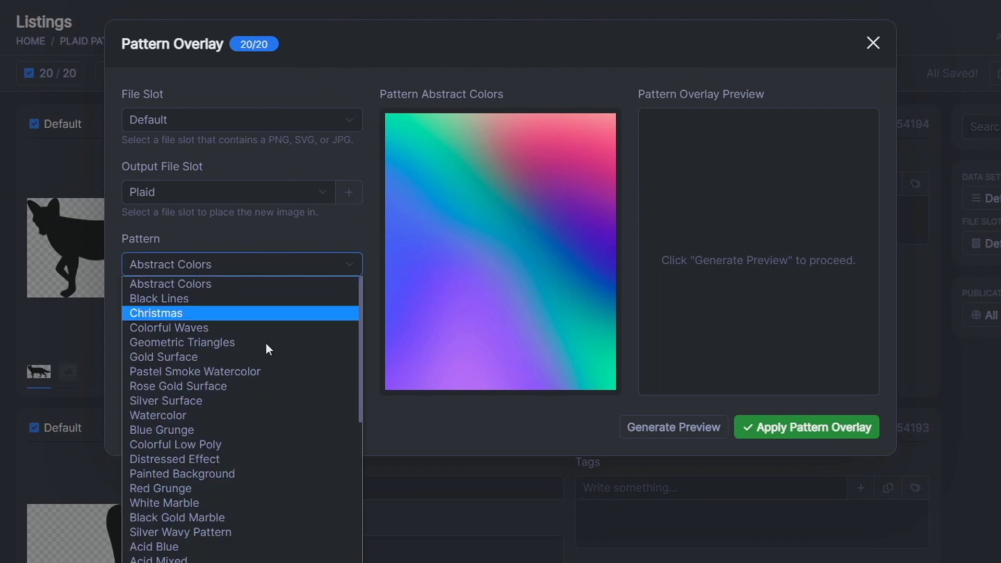
pyautogui.click(202, 385)
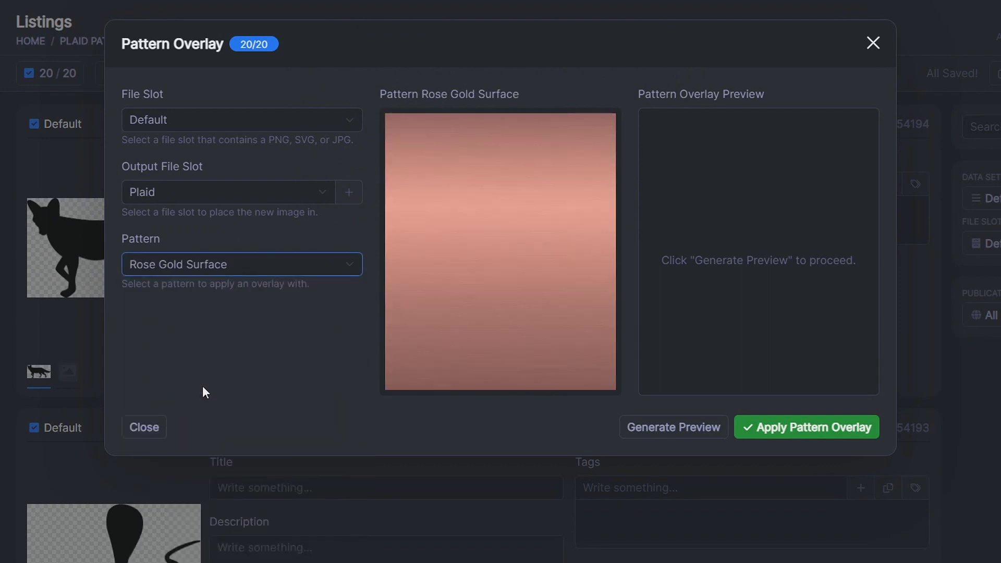
pyautogui.press('Up')
pyautogui.press('Up')
pyautogui.press('Up')
pyautogui.press('Up')
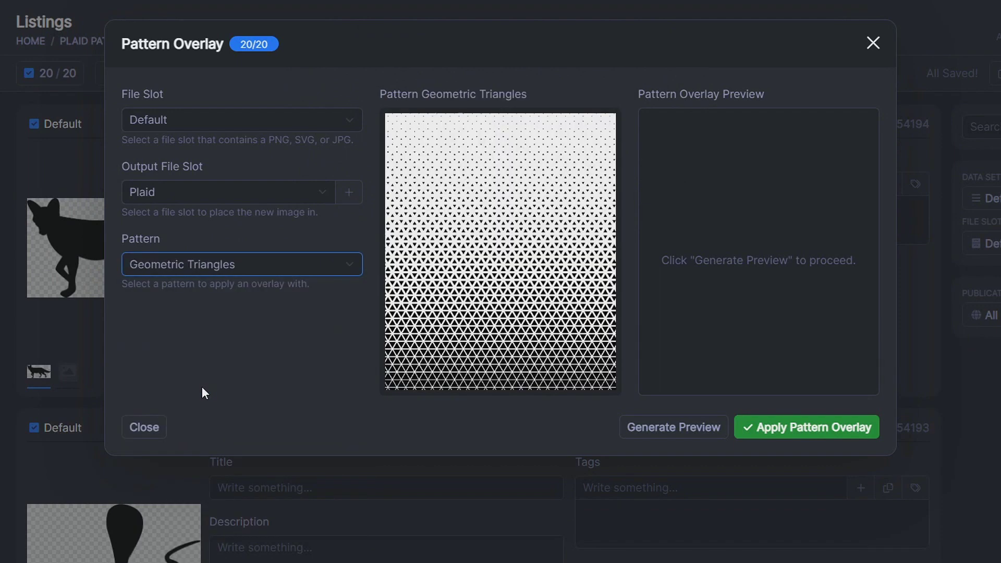
pyautogui.press('Up')
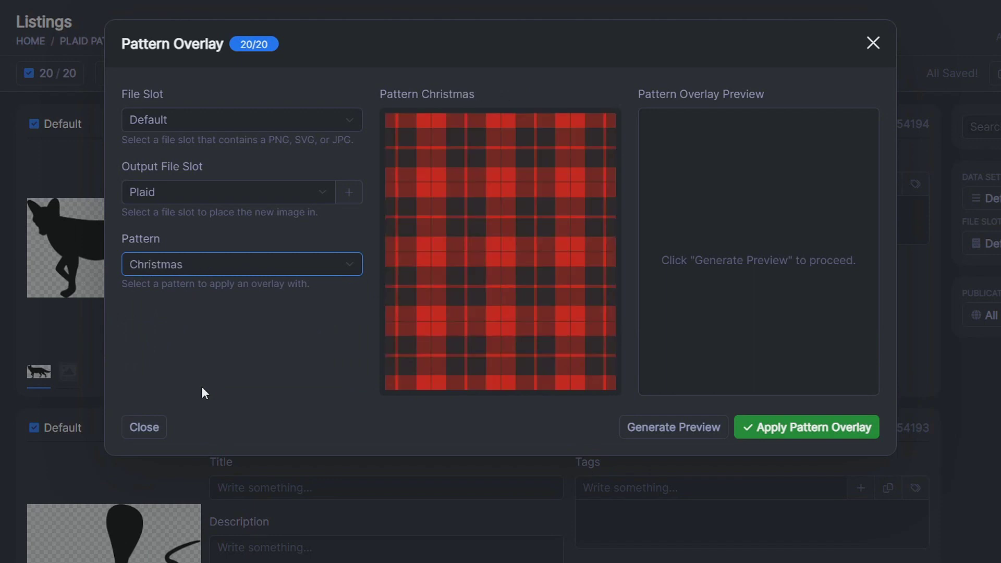
pyautogui.click(180, 268)
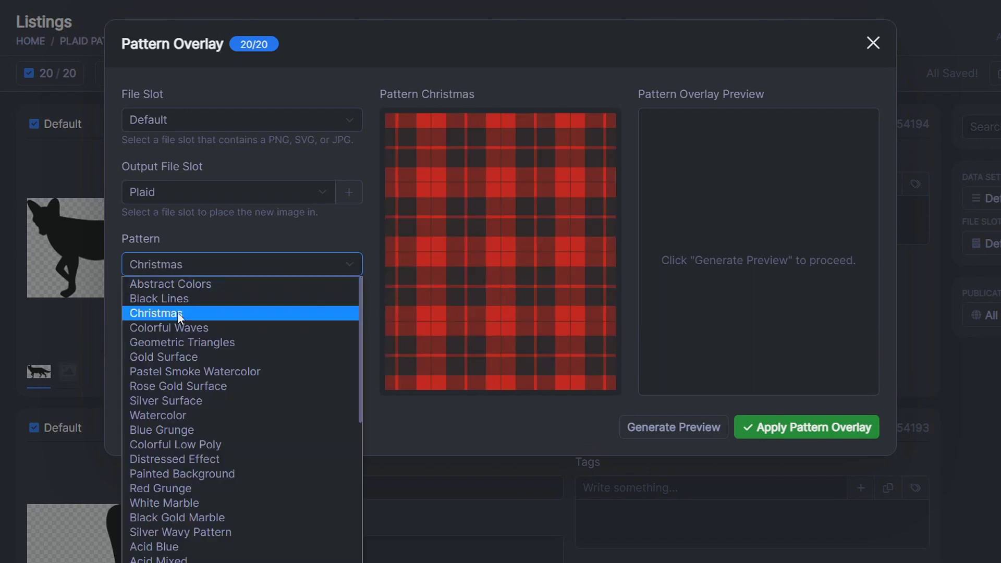
pyautogui.click(177, 314)
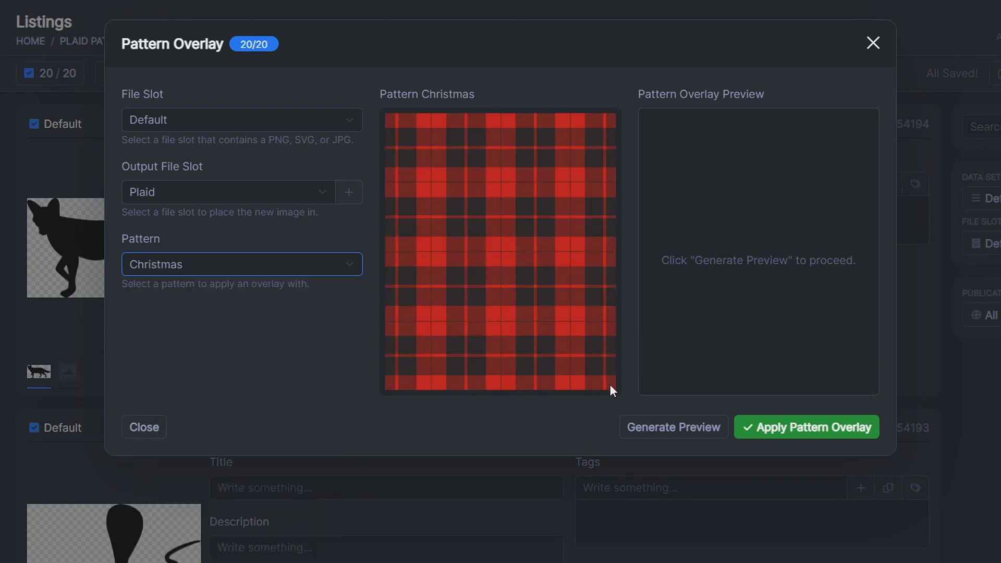
pyautogui.click(671, 426)
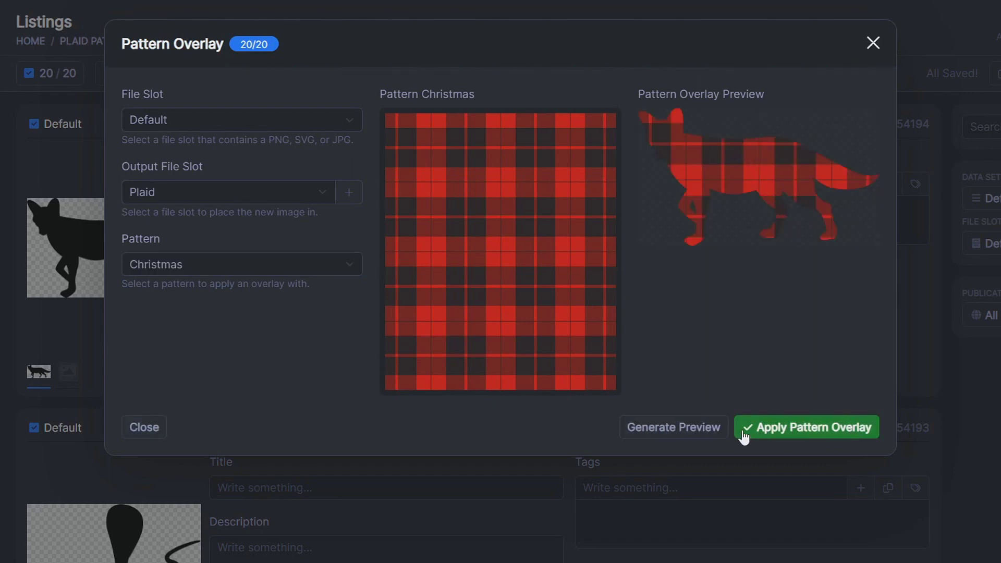
# Apply the Christmas plaid overlay to all 20 listings and confirm the job
pyautogui.click(832, 431)
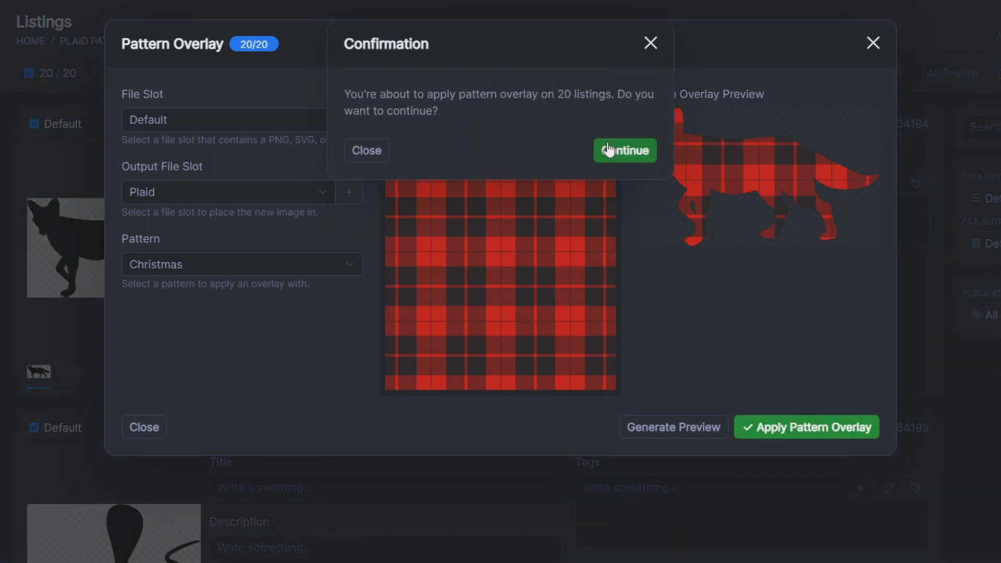
pyautogui.click(617, 149)
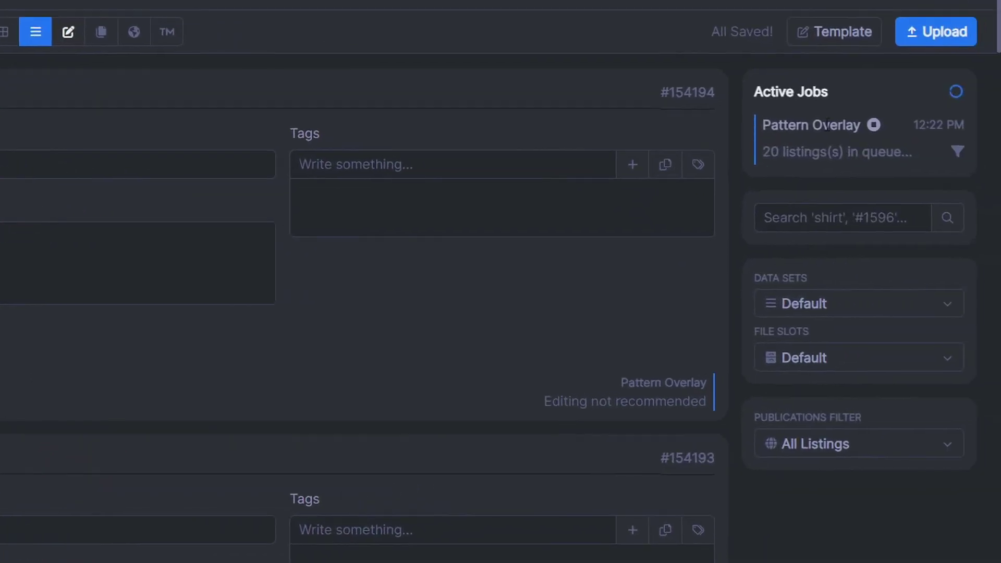
# Switch the listings view to the Plaid file slot and scroll through the red plaid animals
pyautogui.moveTo(816, 92); pyautogui.dragTo(879, 86)
pyautogui.click(879, 86)
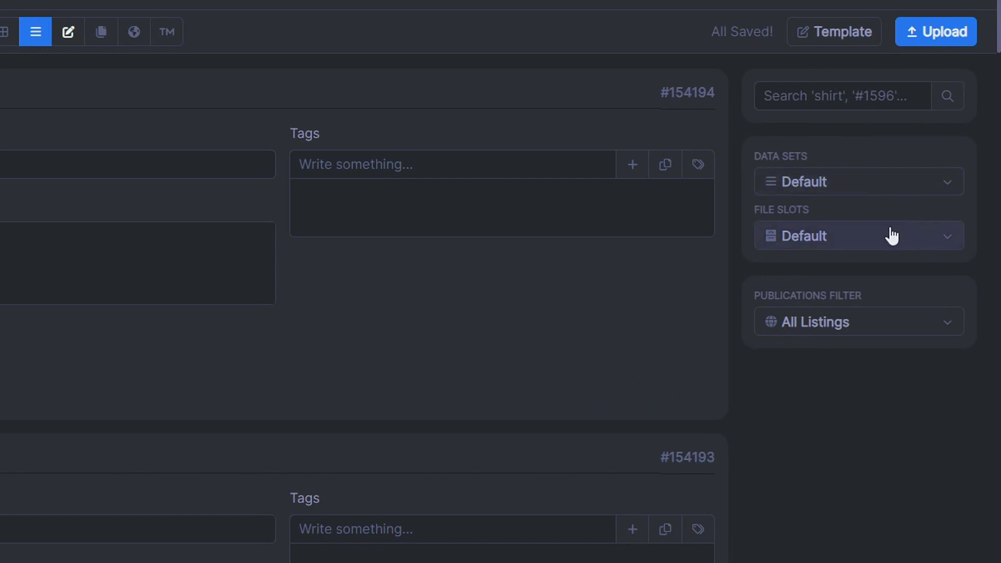
pyautogui.click(817, 241)
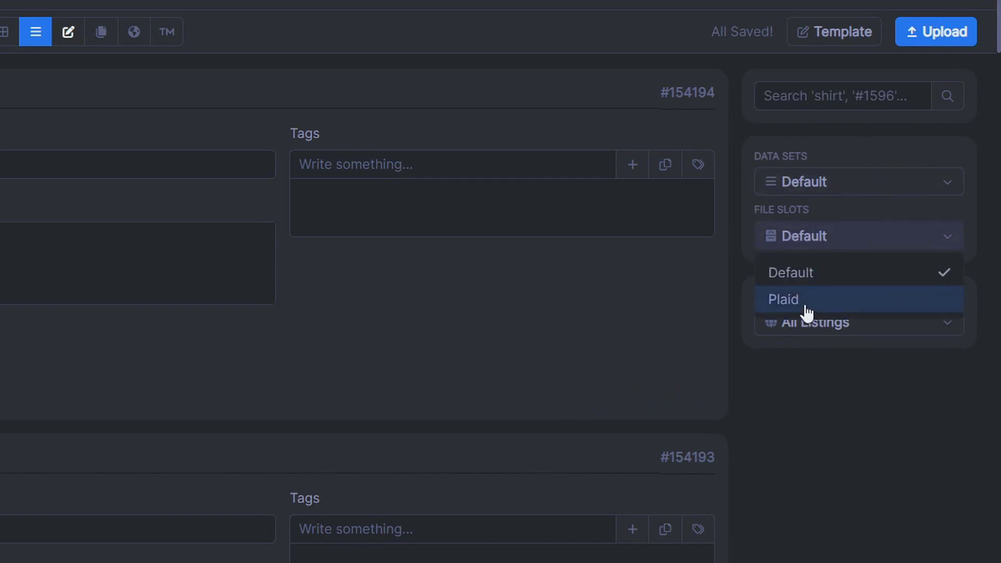
pyautogui.click(782, 301)
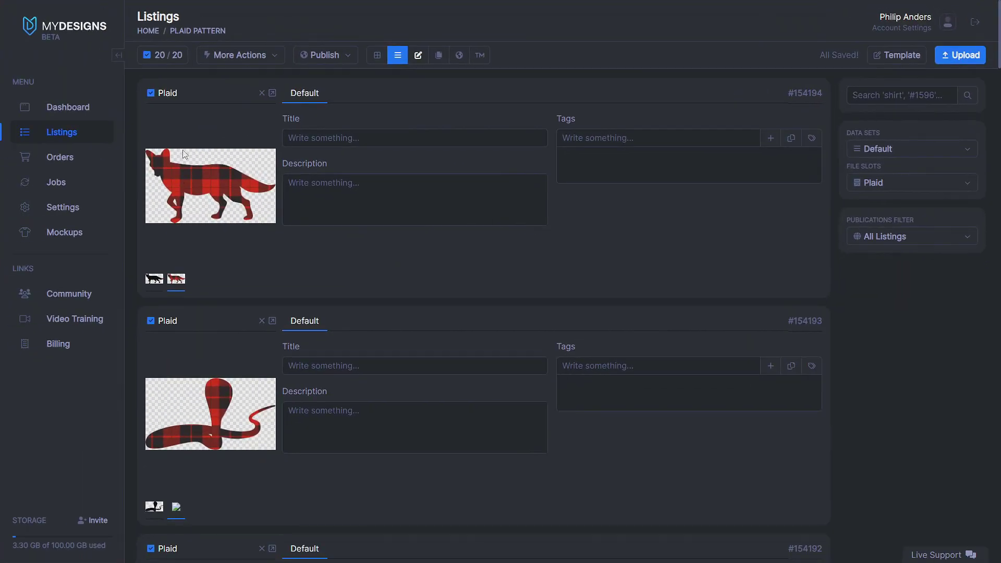
pyautogui.scroll(-2, 189, 177)
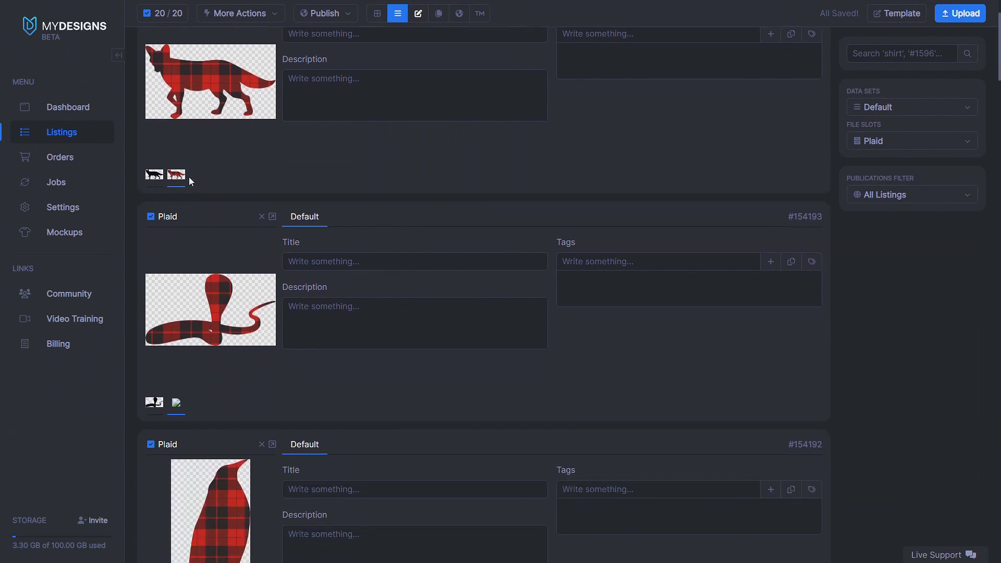
pyautogui.scroll(-5, 237, 256)
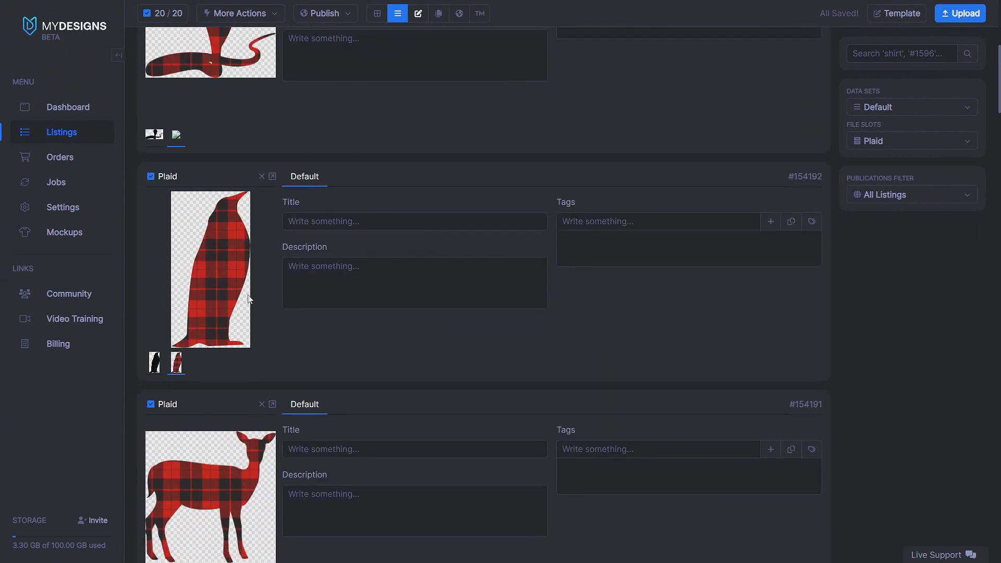
pyautogui.scroll(7, 427, 251)
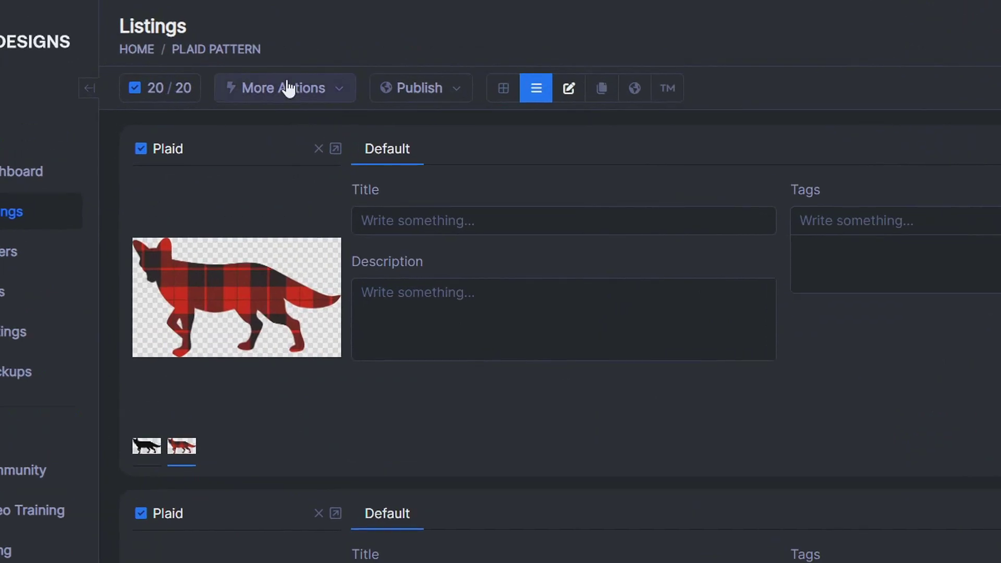
pyautogui.click(289, 88)
# Export the Plaid file slot images with Download as ZIP
pyautogui.click(344, 448)
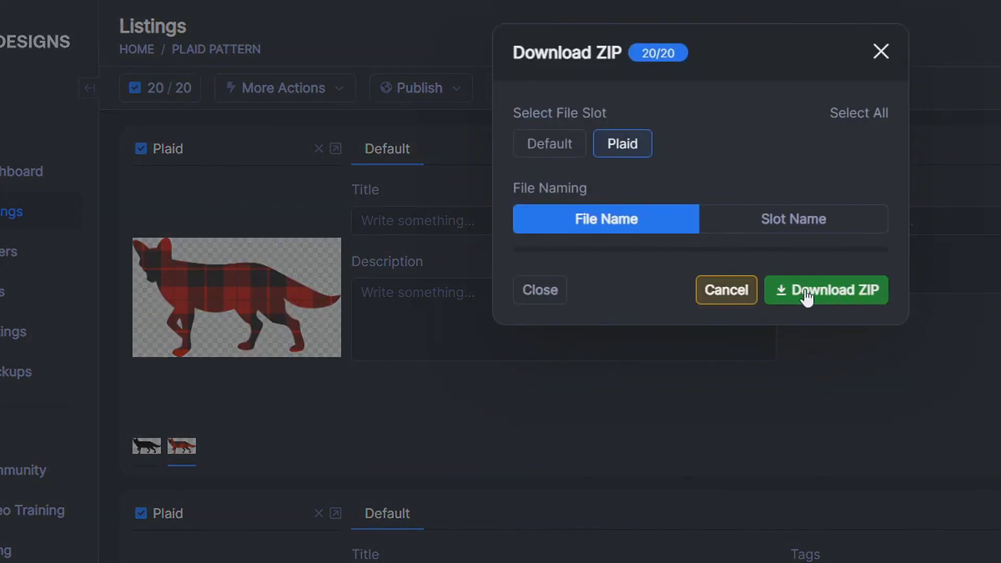
pyautogui.click(806, 298)
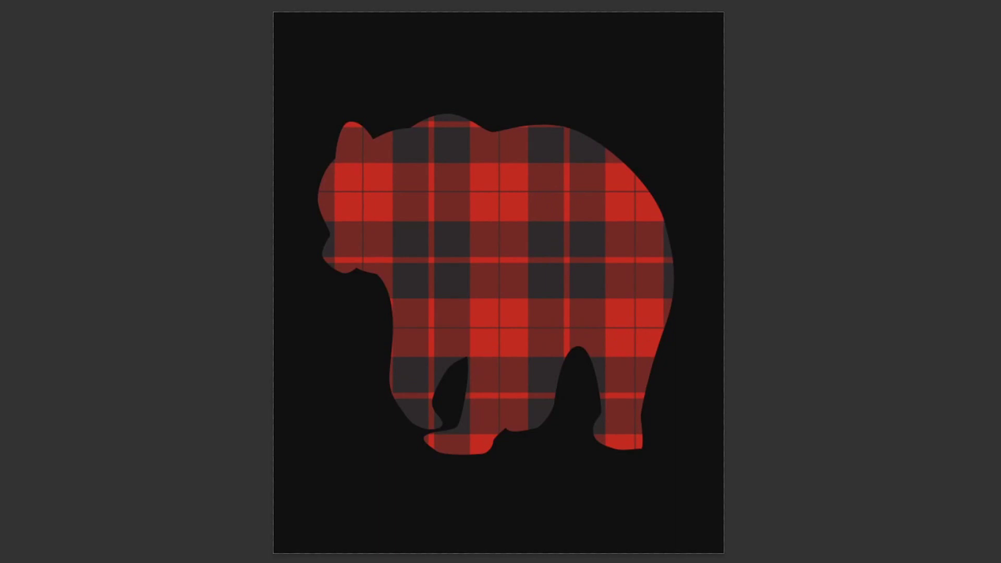
# Zoom and pan the Photoshop canvas around the plaid bear layer
pyautogui.scroll(-5, 581, 264)
pyautogui.scroll(2, 581, 264)
pyautogui.scroll(-2, 548, 232)
pyautogui.scroll(3, 618, 255)
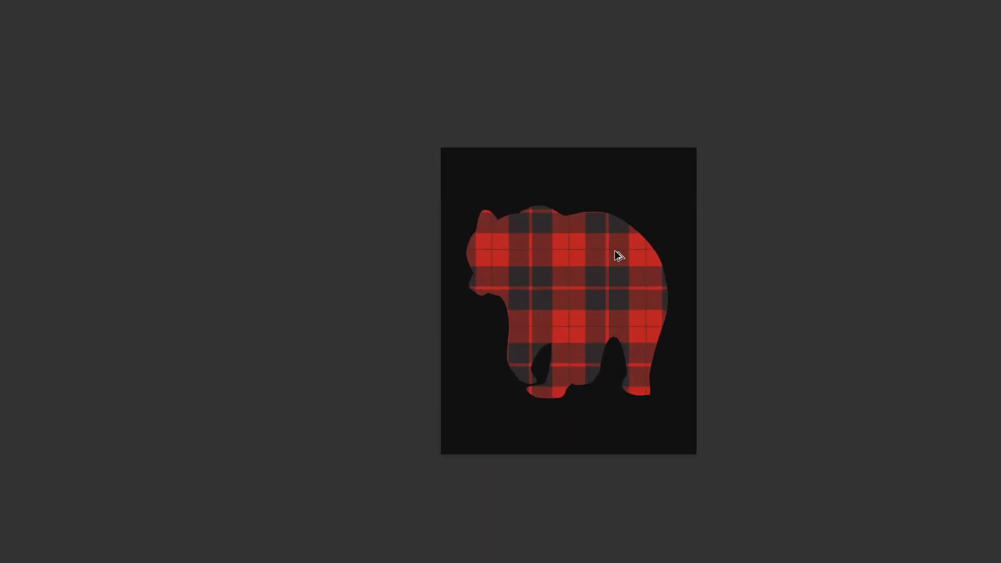
pyautogui.scroll(1, 497, 338)
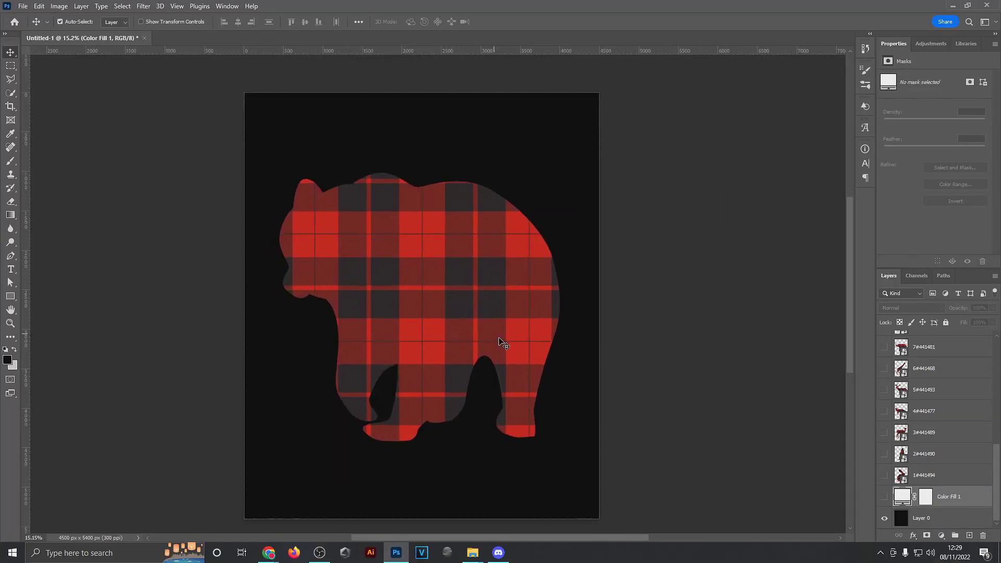
pyautogui.moveTo(500, 340); pyautogui.dragTo(502, 333)
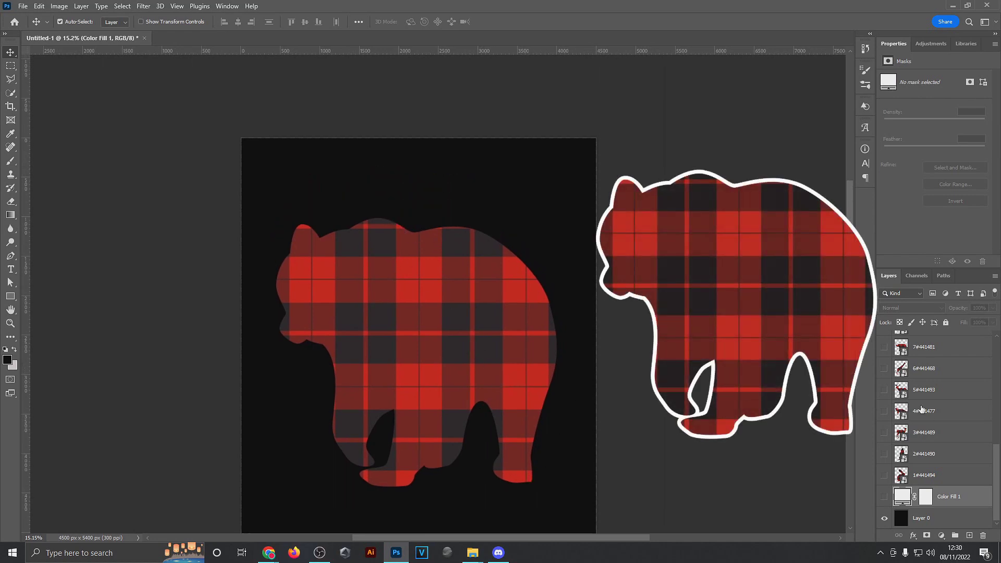
pyautogui.scroll(-3, 706, 376)
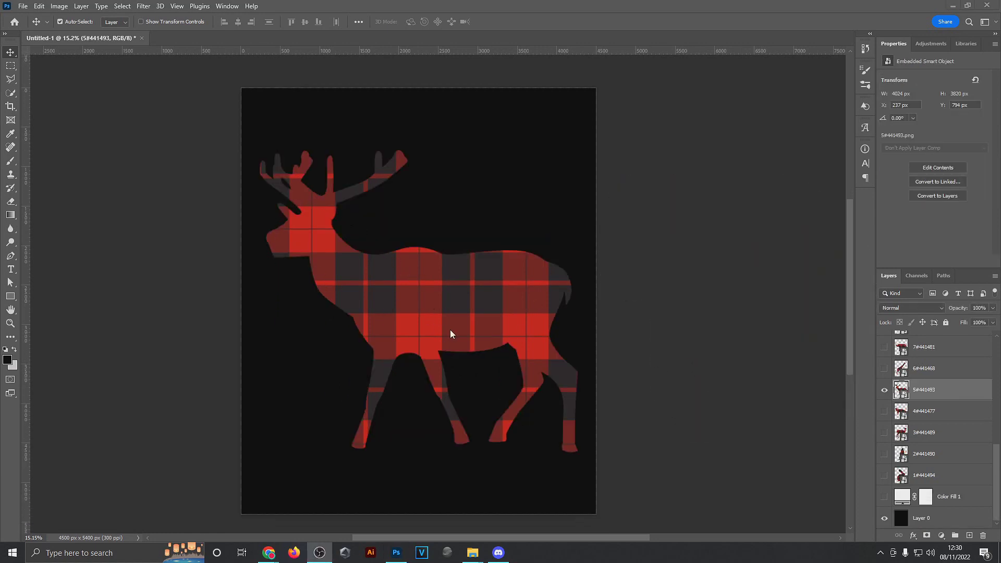
# Bring Photoshop to the front and show the Actions panel from the Window menu
pyautogui.click(452, 328)
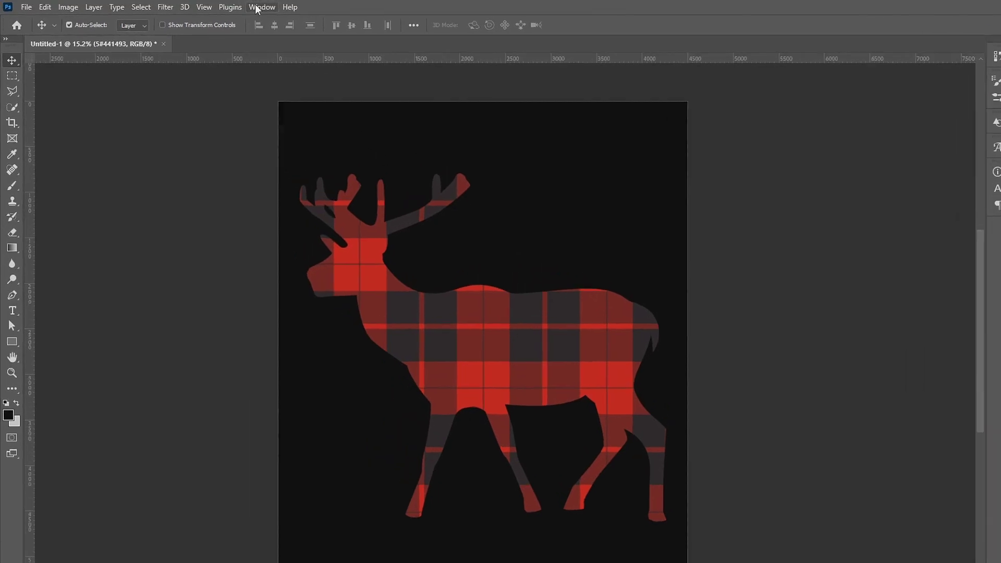
pyautogui.click(225, 7)
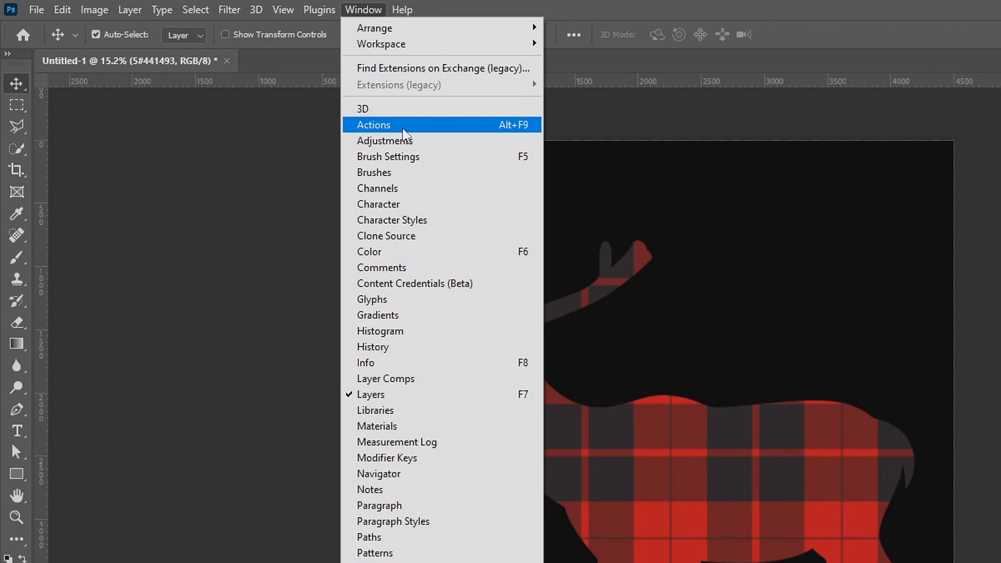
pyautogui.click(401, 125)
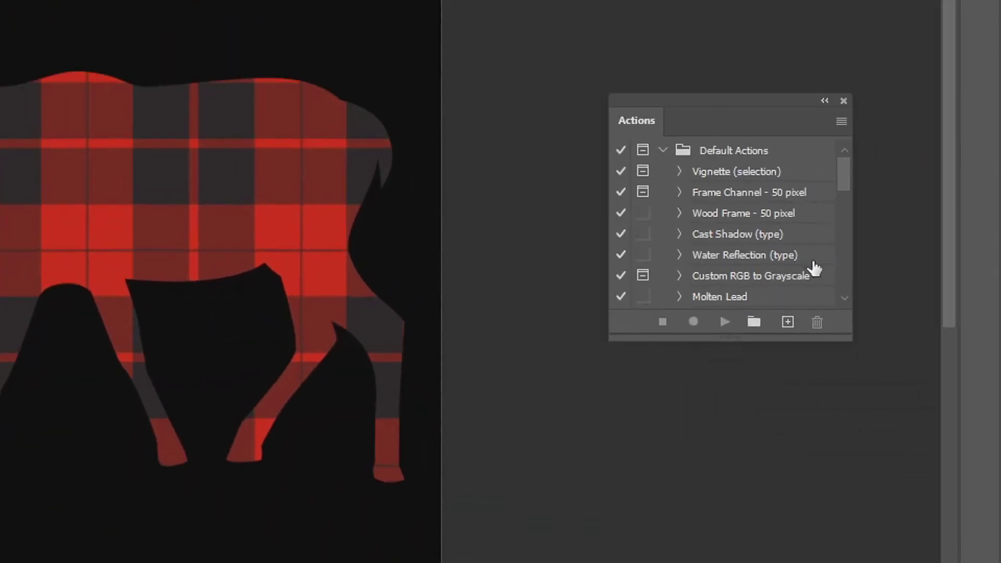
# Create a new action named WHITE STROKE in Default Actions and start recording it
pyautogui.click(788, 323)
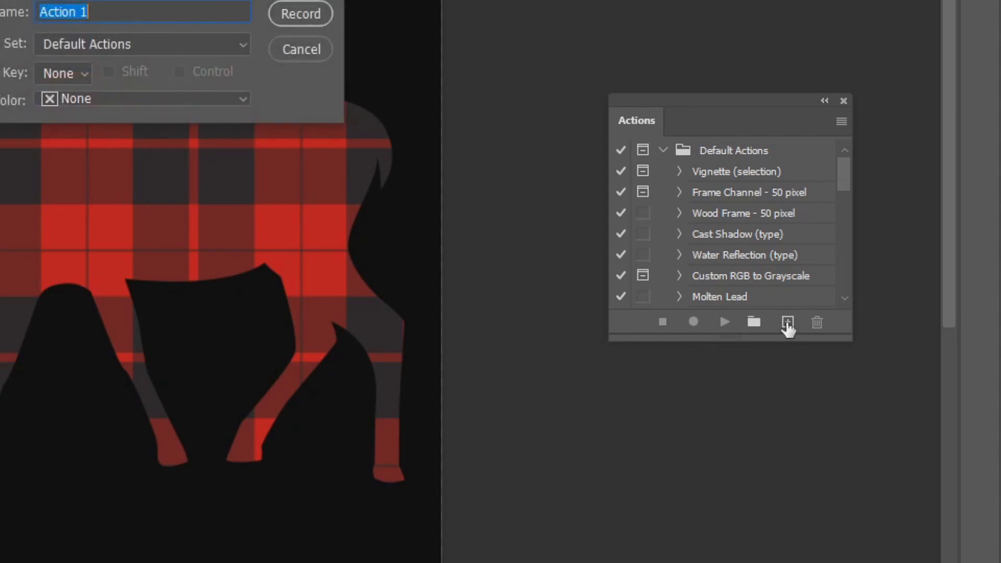
pyautogui.write('Stroke')
pyautogui.press('BackSpace')
pyautogui.press('BackSpace')
pyautogui.press('BackSpace')
pyautogui.press('BackSpace')
pyautogui.press('BackSpace')
pyautogui.press('BackSpace')
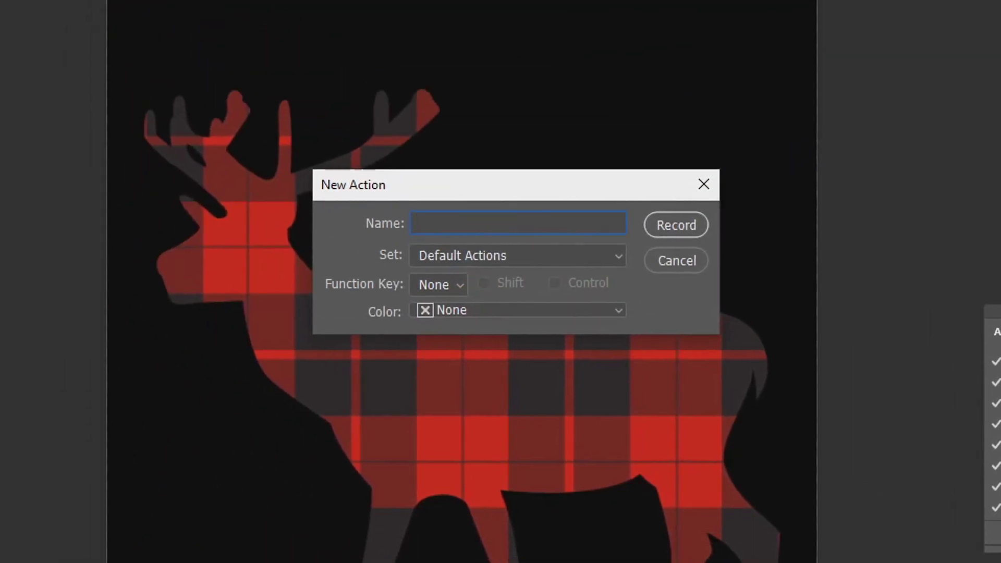
pyautogui.click(675, 223)
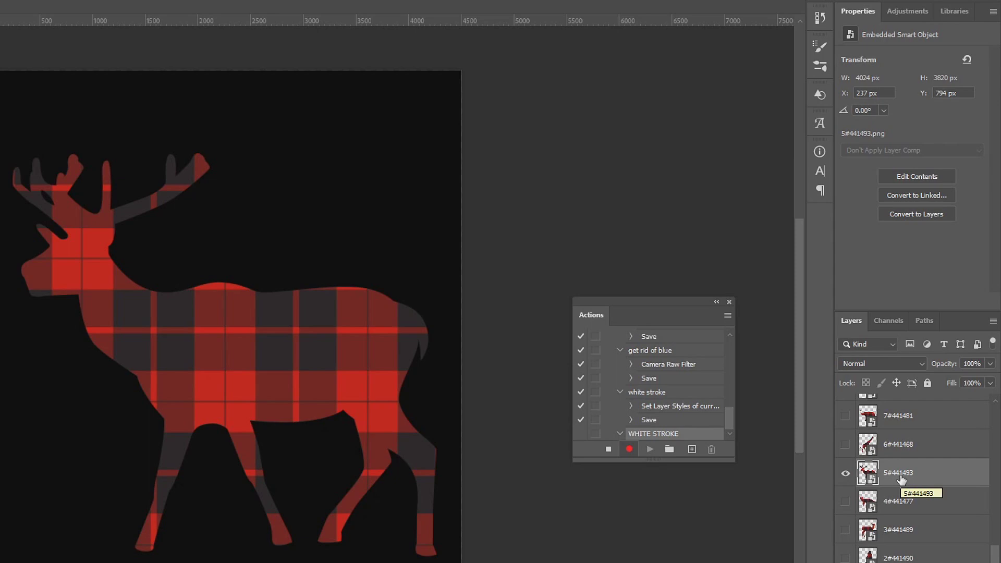
# Give the deer layer a white 49 px outside stroke through Blending Options
pyautogui.rightClick(901, 477)
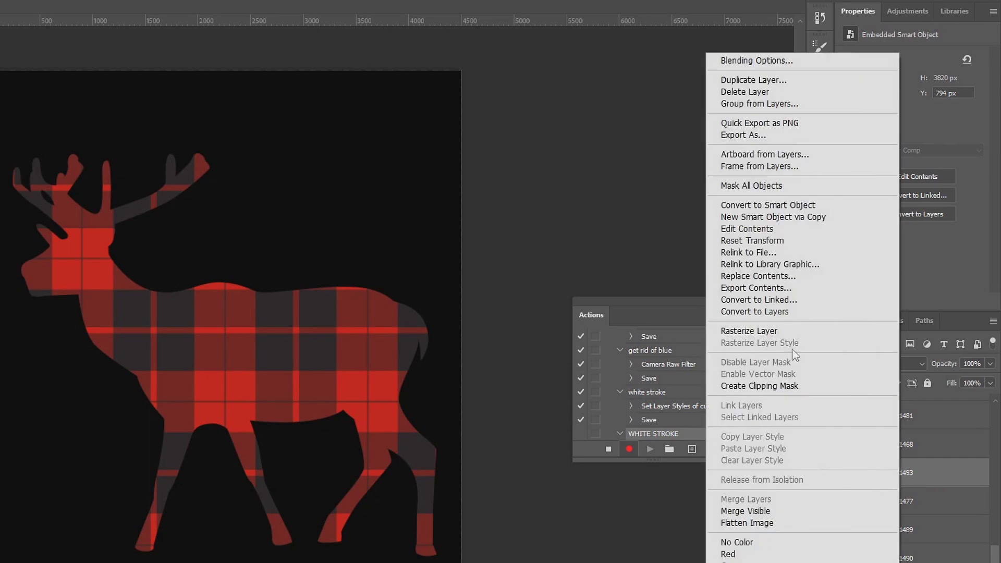
pyautogui.click(771, 61)
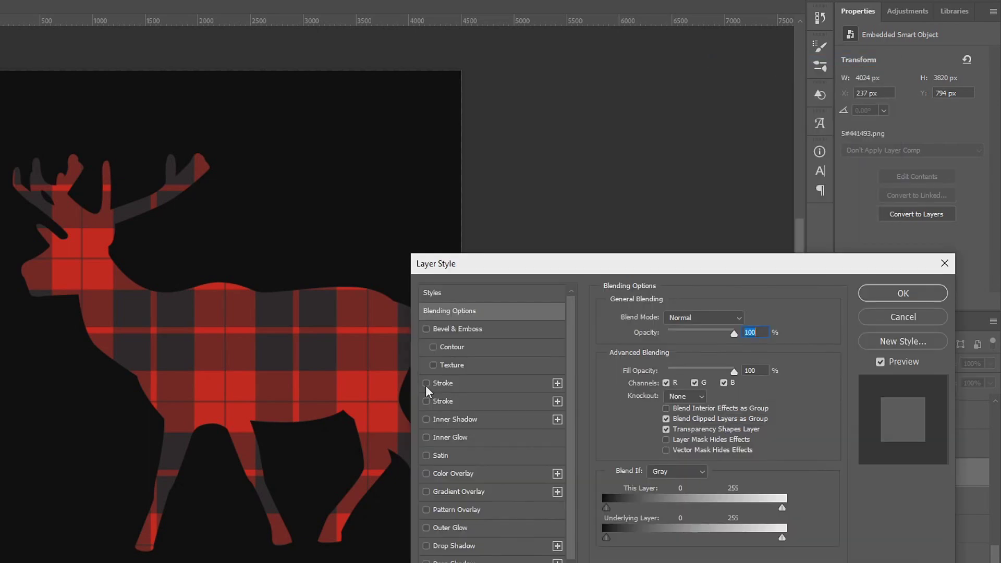
pyautogui.click(427, 383)
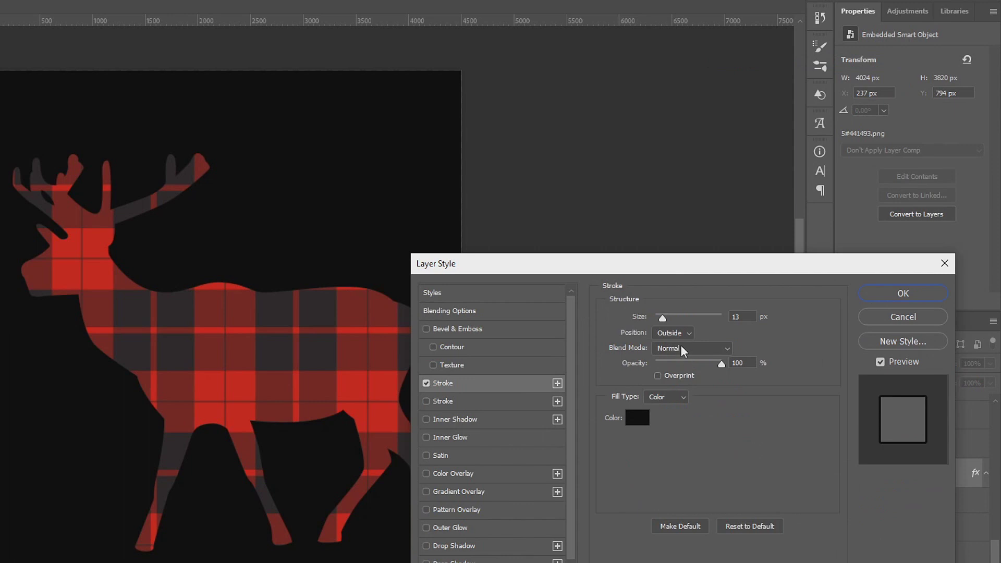
pyautogui.click(640, 420)
pyautogui.click(600, 298)
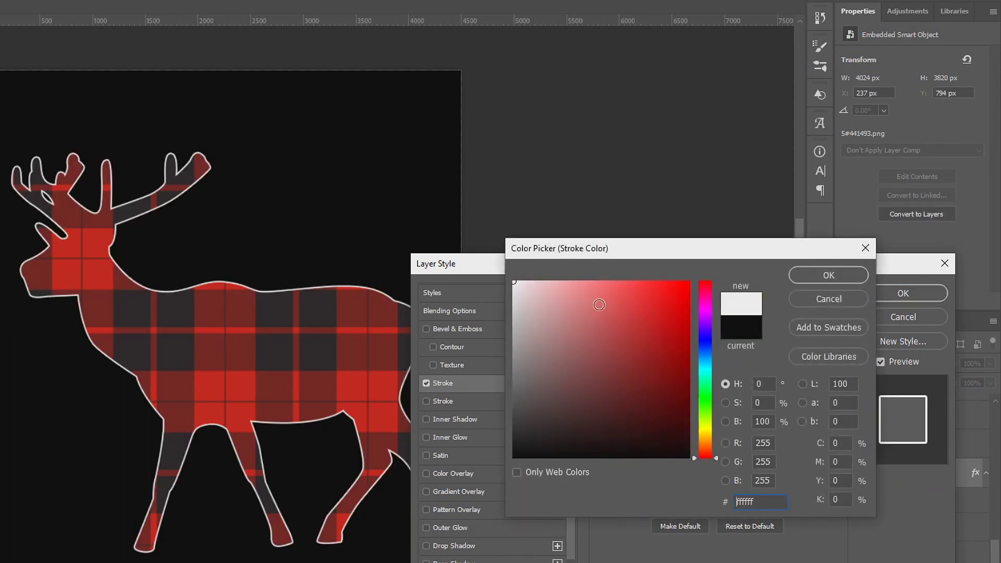
pyautogui.click(842, 275)
pyautogui.moveTo(666, 320); pyautogui.dragTo(673, 317)
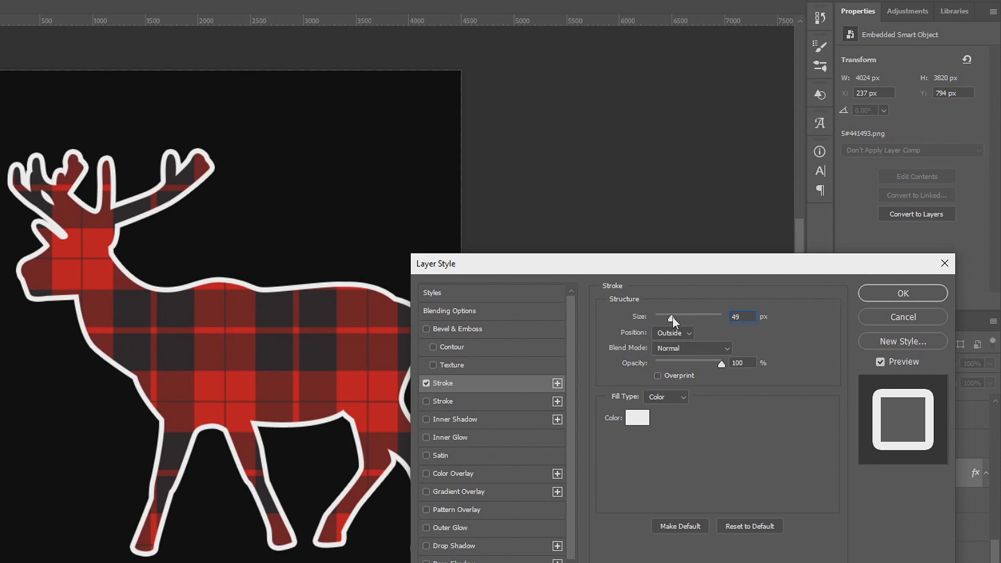
pyautogui.click(902, 294)
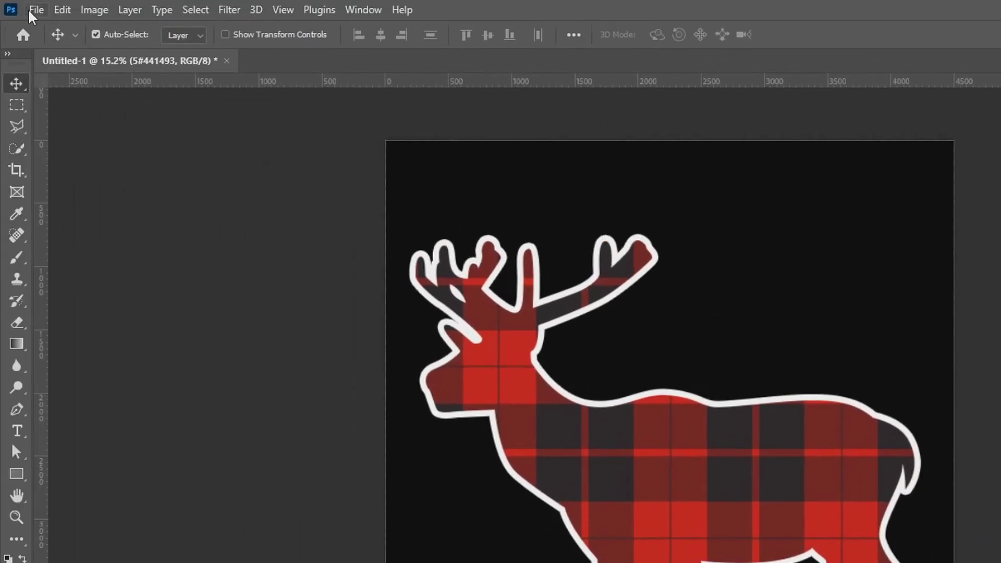
# Save a PNG copy of the stroked deer to the computer, then hide the deer layer
pyautogui.click(34, 11)
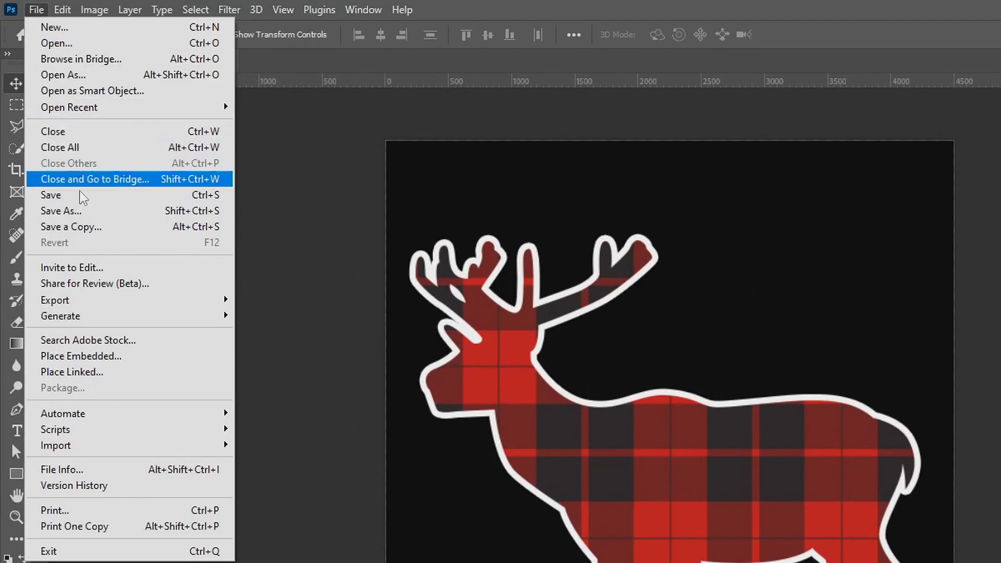
pyautogui.click(98, 228)
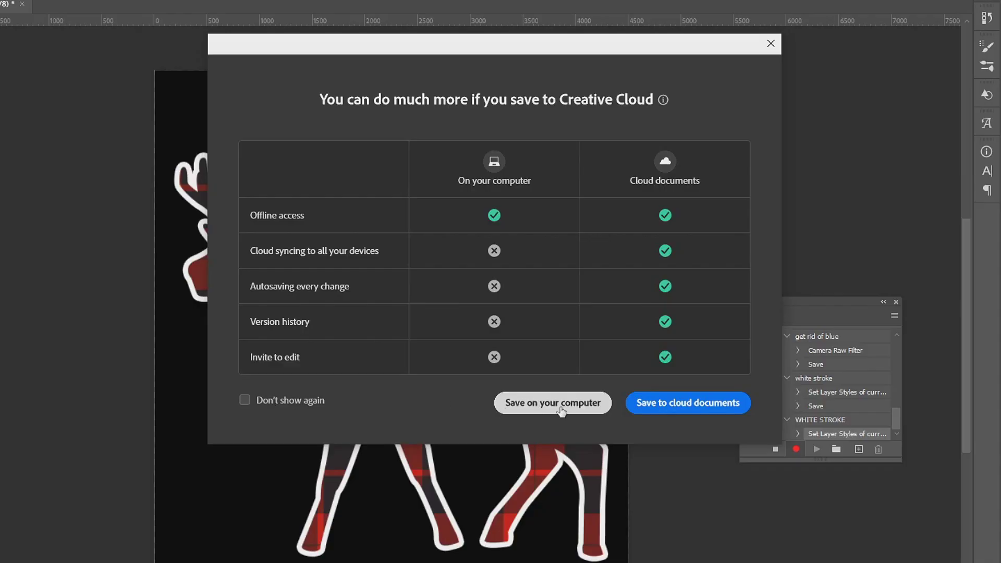
pyautogui.click(561, 408)
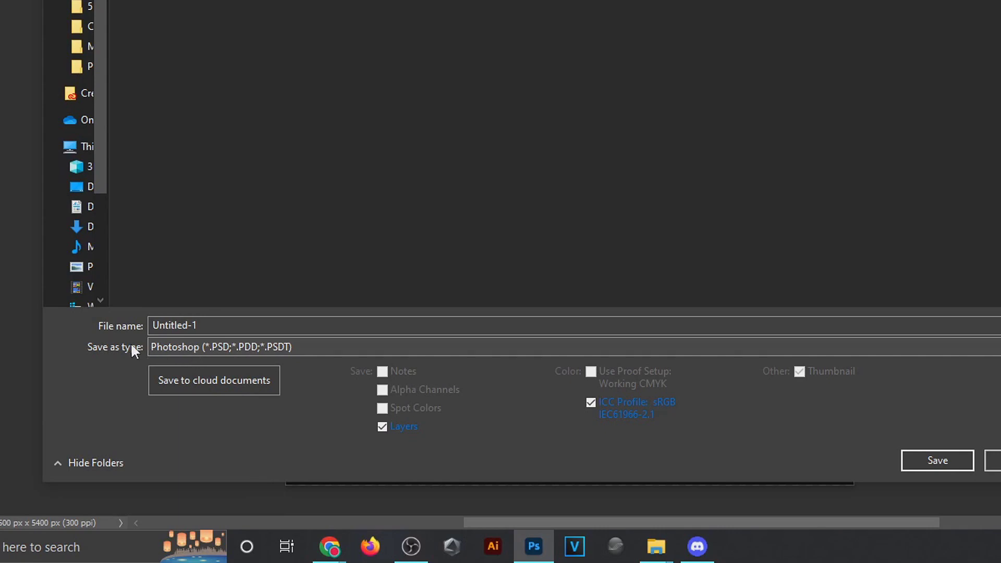
pyautogui.click(195, 345)
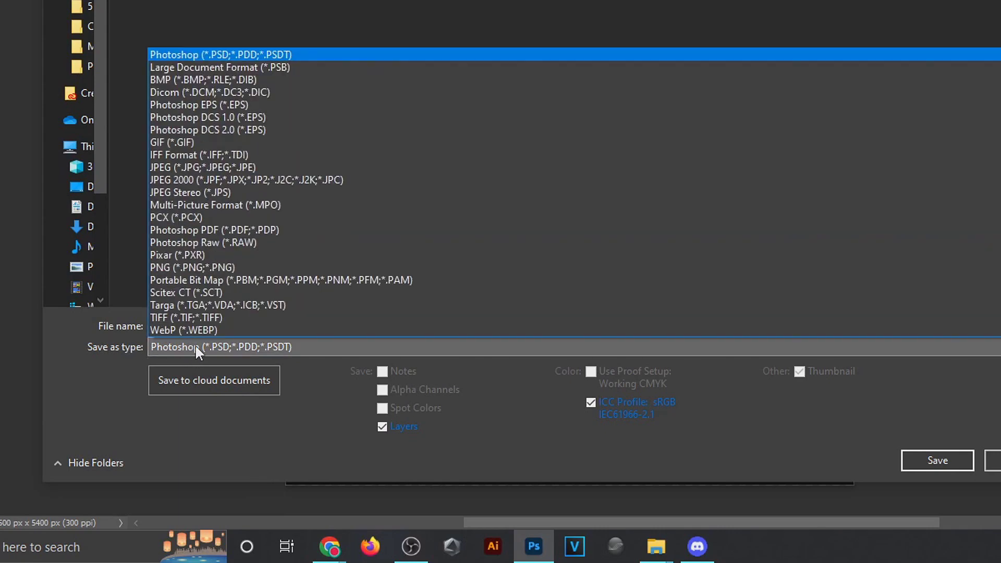
pyautogui.click(214, 267)
pyautogui.click(937, 460)
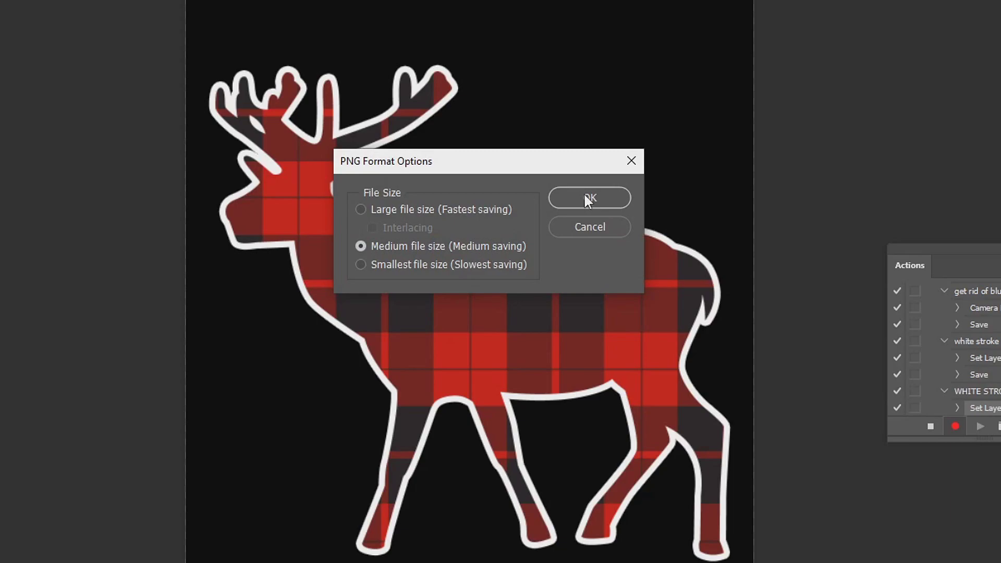
pyautogui.click(594, 200)
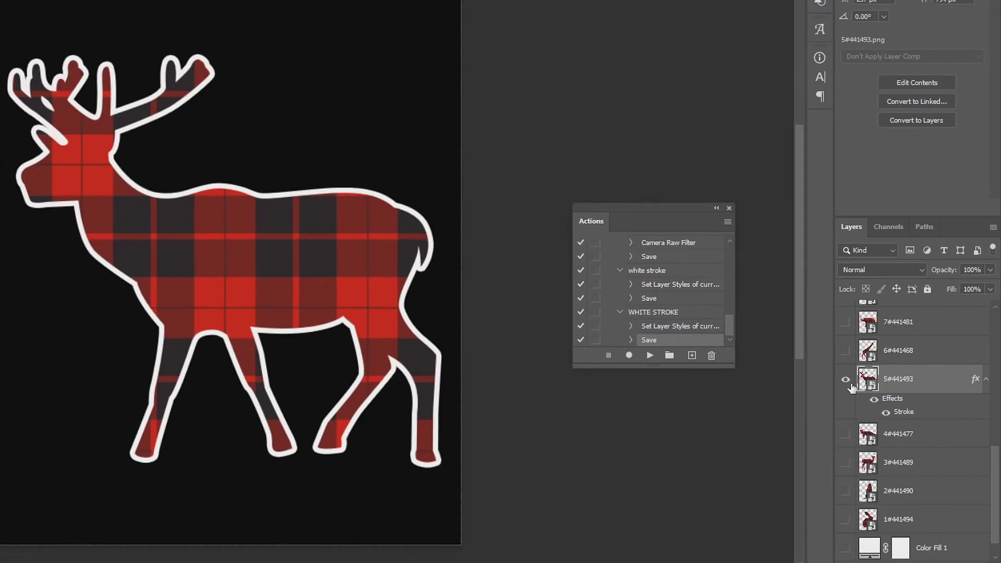
pyautogui.click(847, 381)
# Hide the black background layer, leaving an empty canvas
pyautogui.scroll(-1, 851, 388)
pyautogui.click(846, 548)
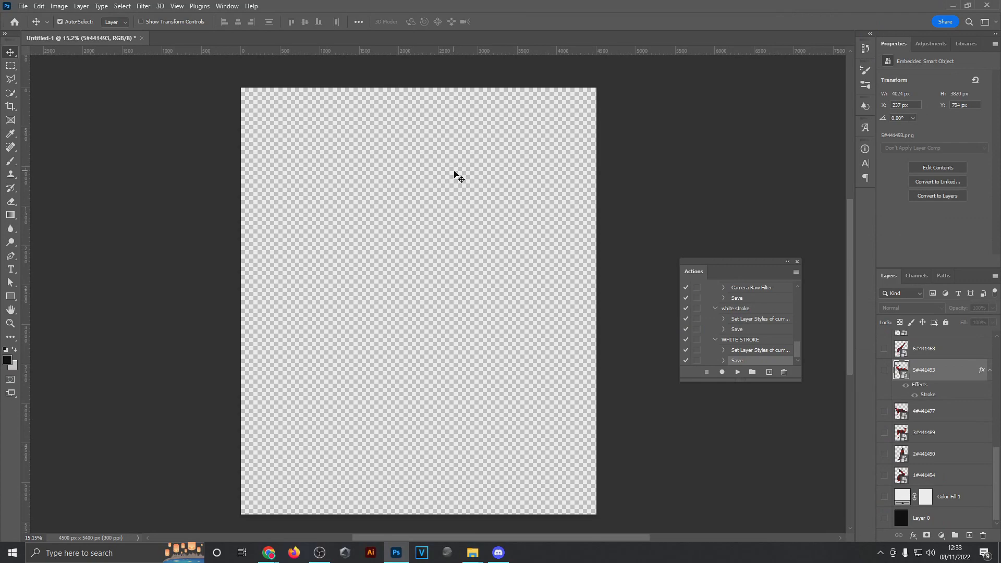
pyautogui.moveTo(454, 179); pyautogui.dragTo(461, 164)
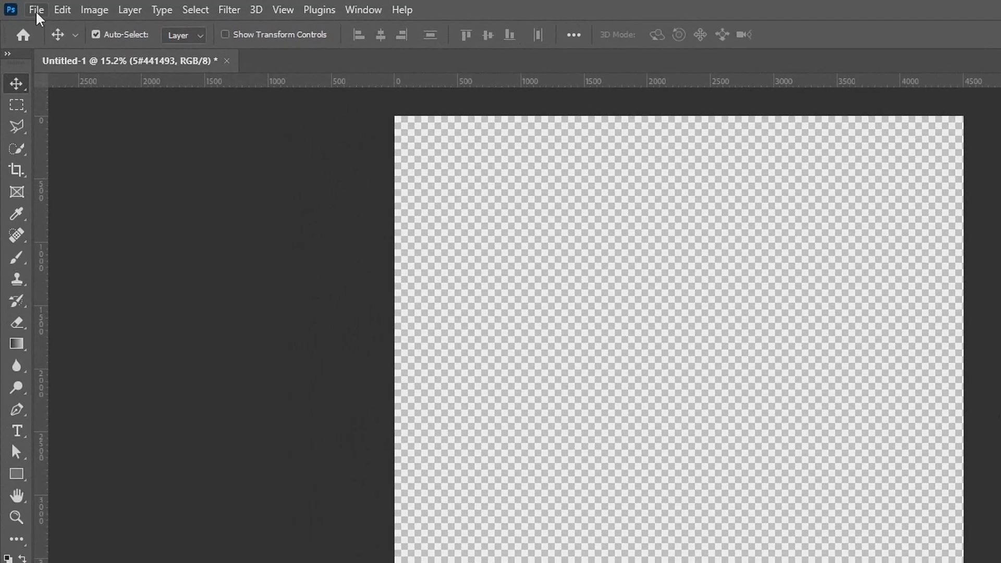
# Start a Batch run of the WHITE STROKE action on the overlay source folder
pyautogui.click(23, 5)
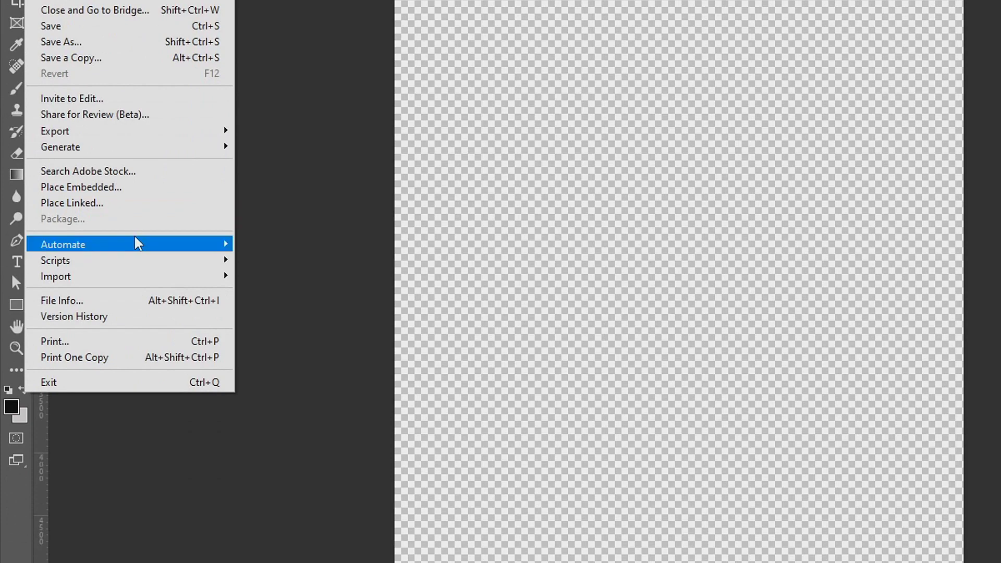
pyautogui.moveTo(134, 381)
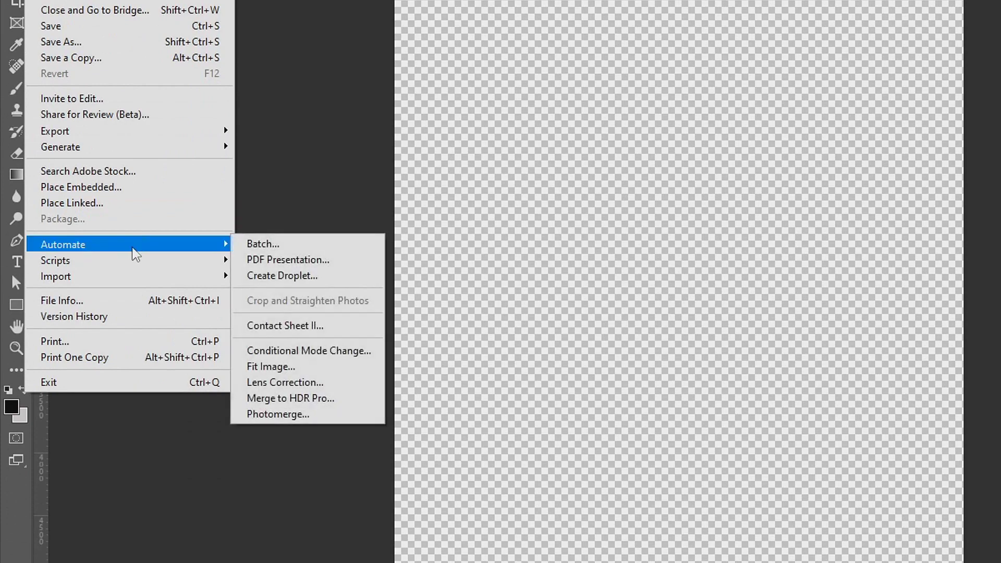
pyautogui.click(312, 250)
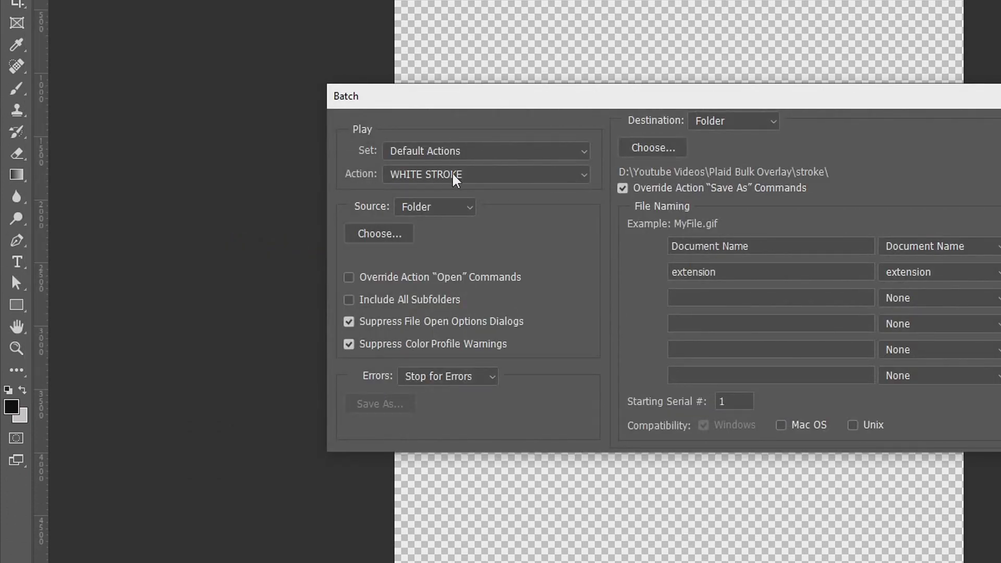
pyautogui.click(455, 179)
pyautogui.click(519, 432)
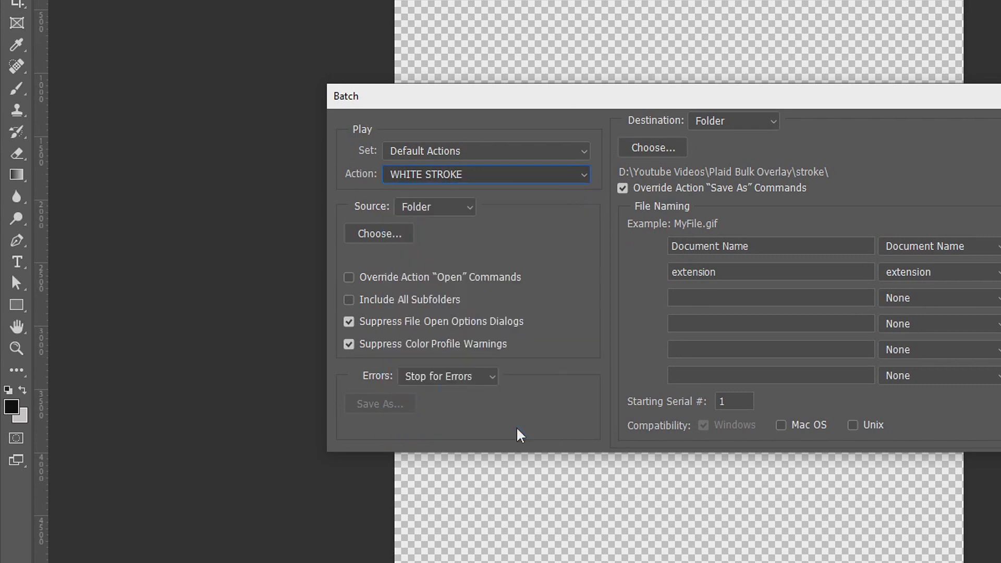
pyautogui.click(380, 234)
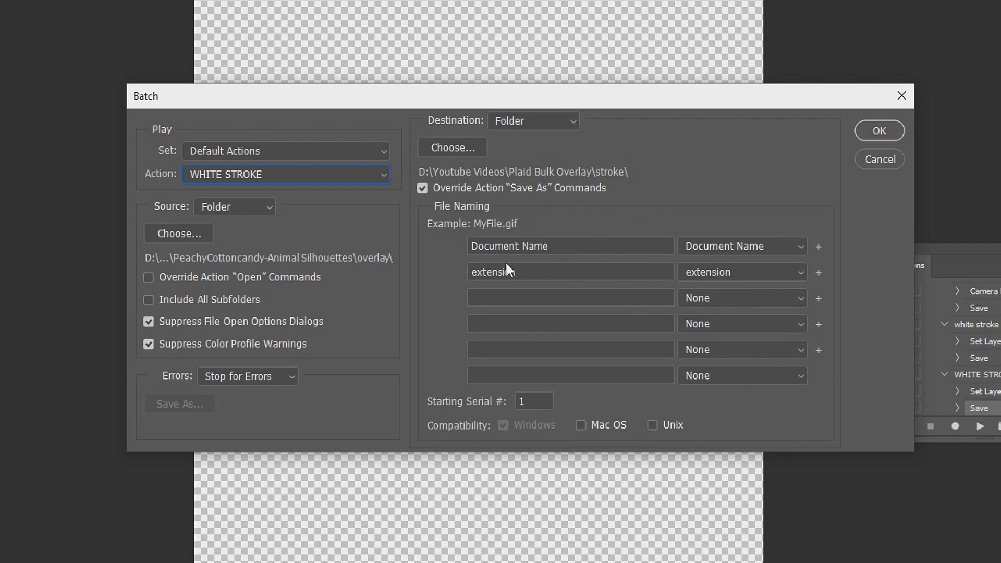
pyautogui.click(887, 127)
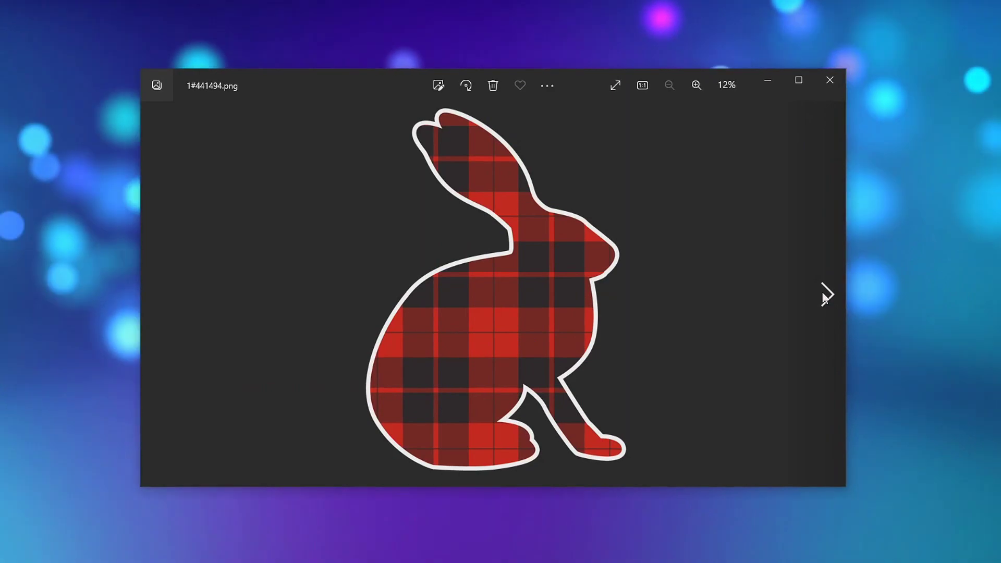
# Advance the image viewer to the white-outlined plaid penguin
pyautogui.click(826, 293)
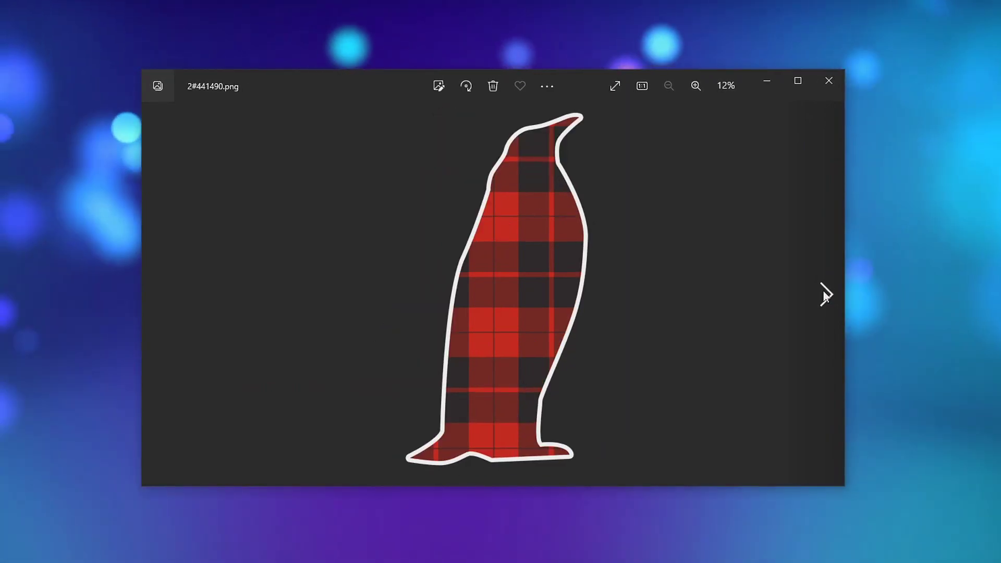
# Browse the outlined results in Photos: deer, fox, giraffe and elephant, ending on the zebra
pyautogui.click(824, 292)
pyautogui.click(823, 292)
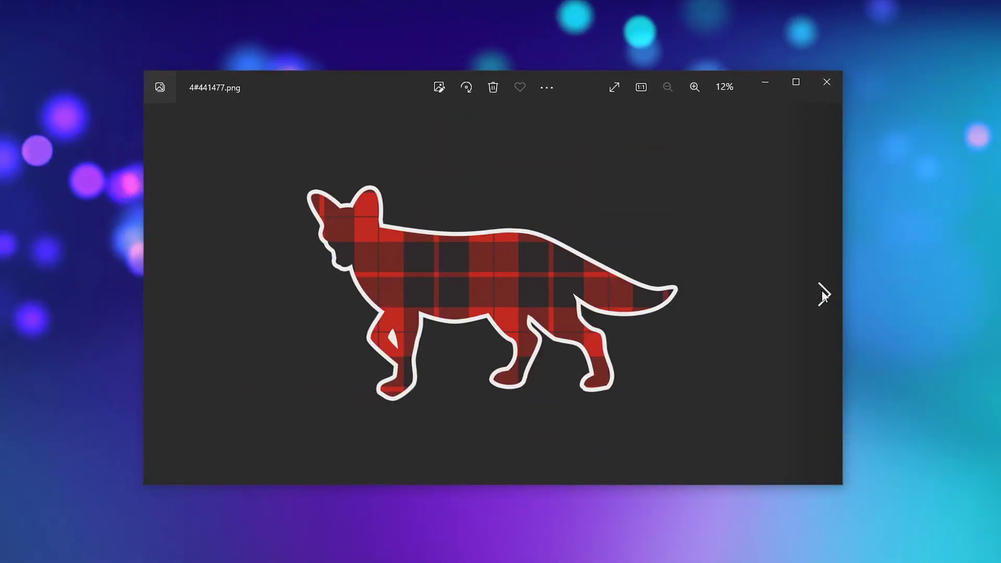
pyautogui.click(822, 293)
pyautogui.click(823, 293)
pyautogui.click(822, 293)
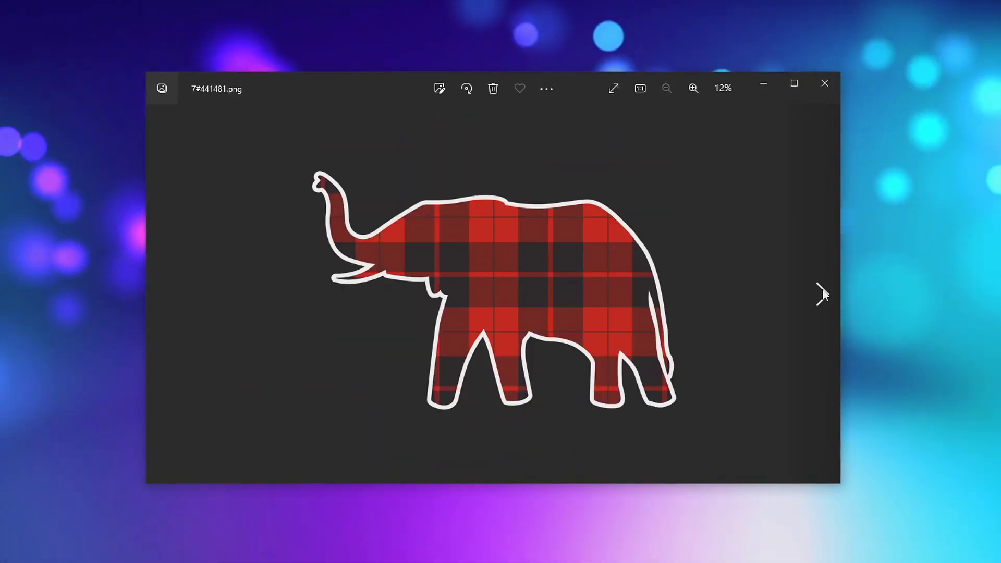
pyautogui.click(822, 293)
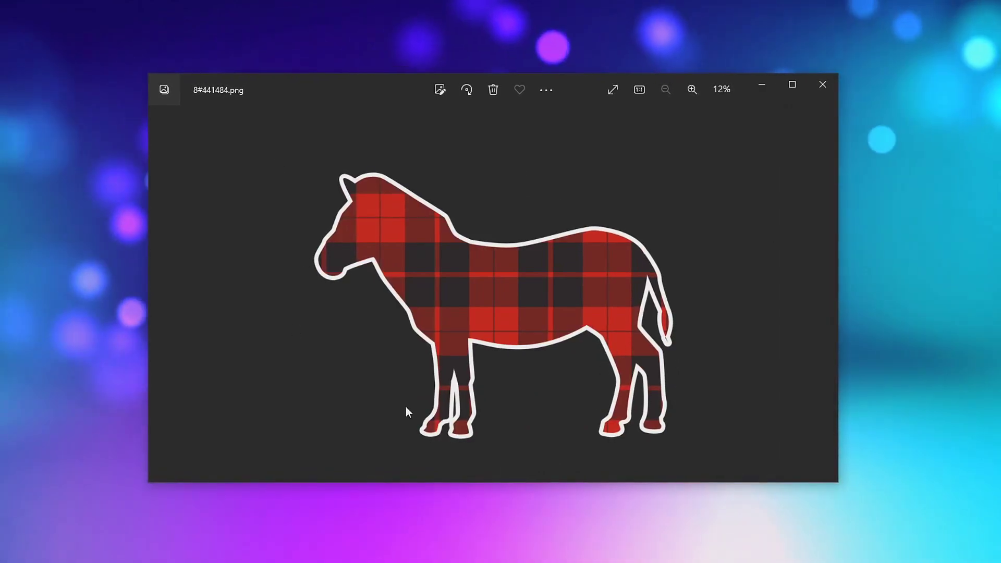